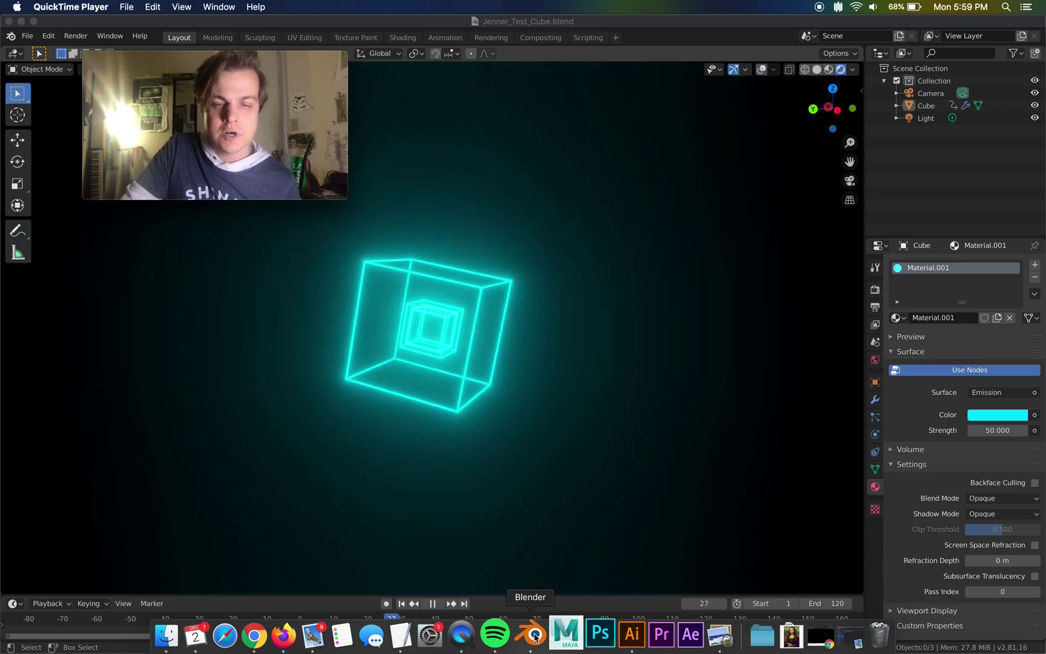
Step: Go back from the browser to Blender and pause the playing cube animation
{"action": "left_click", "coordinate": [269, 634]}
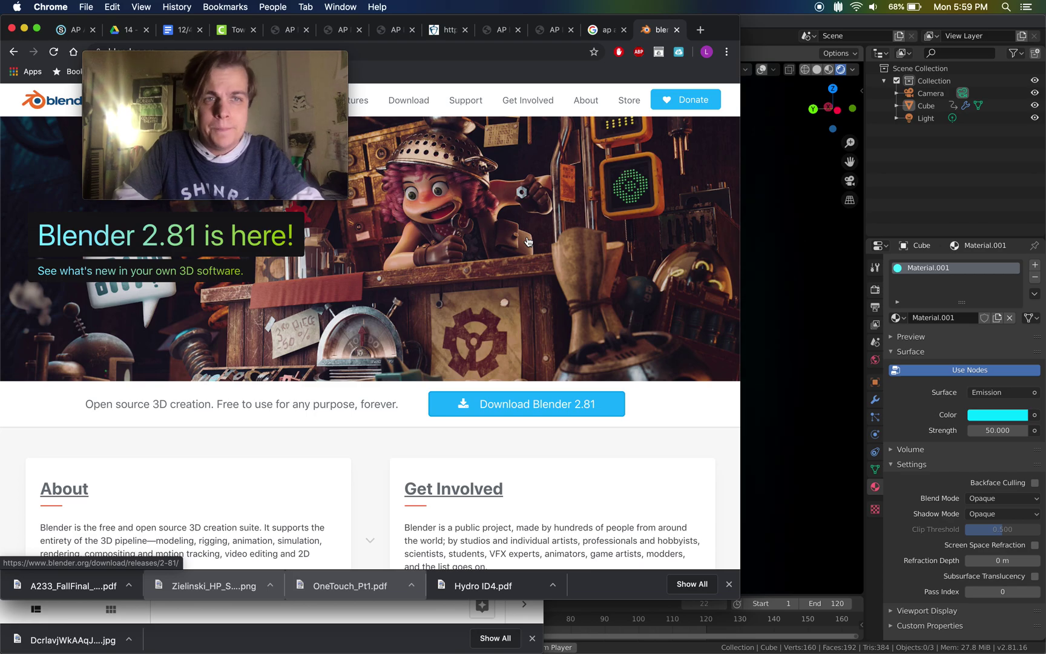
{"action": "left_click", "coordinate": [789, 217]}
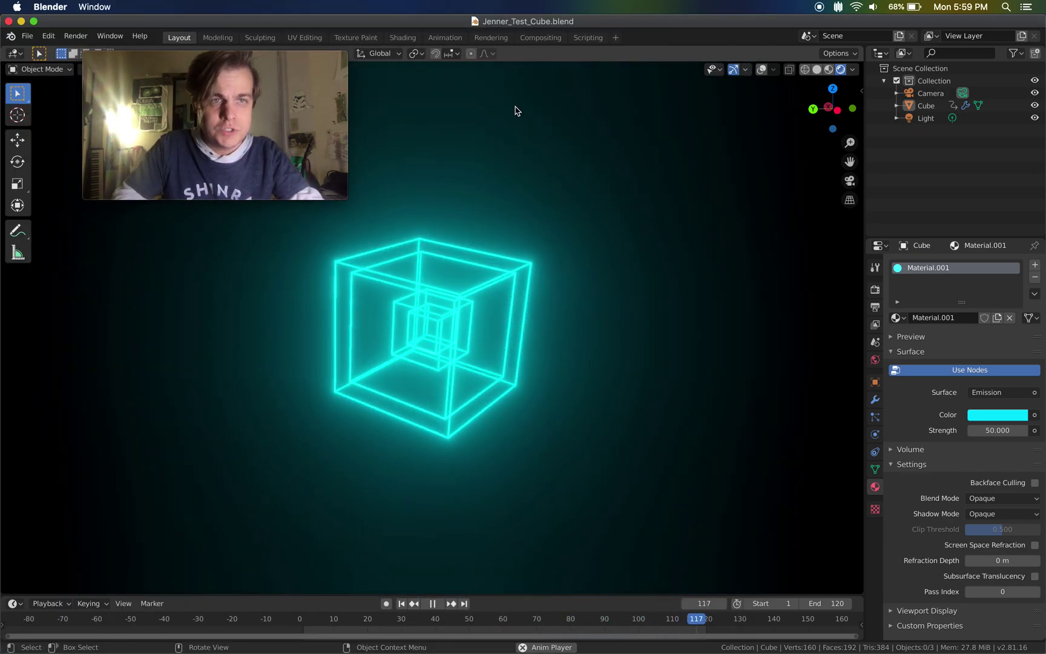
{"action": "mouse_move", "coordinate": [156, 149]}
{"action": "key", "text": "space"}
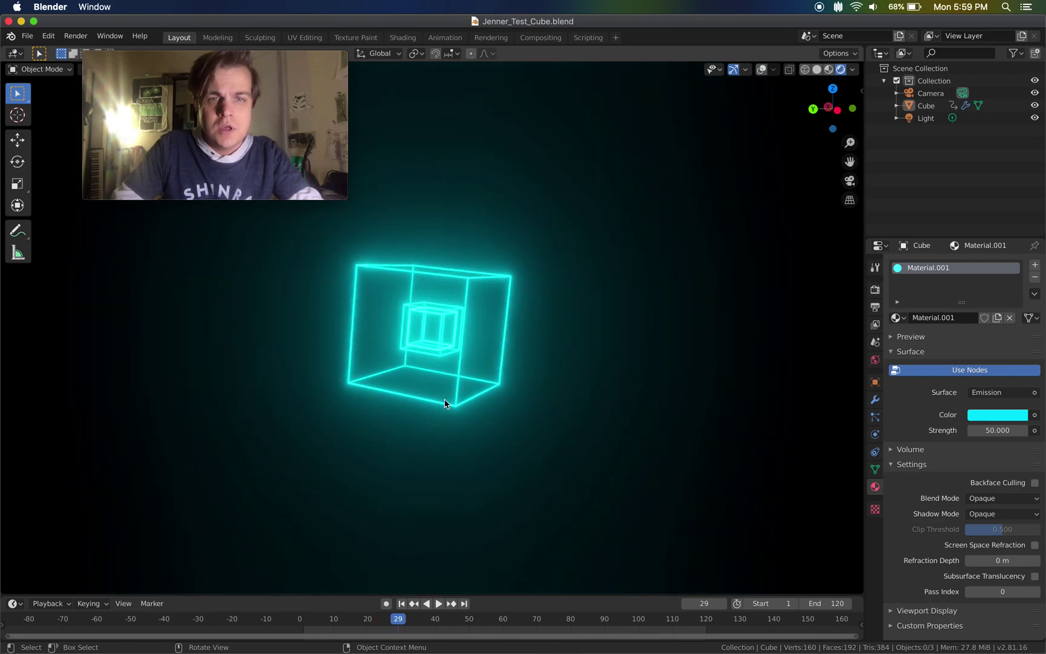
Step: Create a new file from the General template via File > New
{"action": "left_click", "coordinate": [27, 37]}
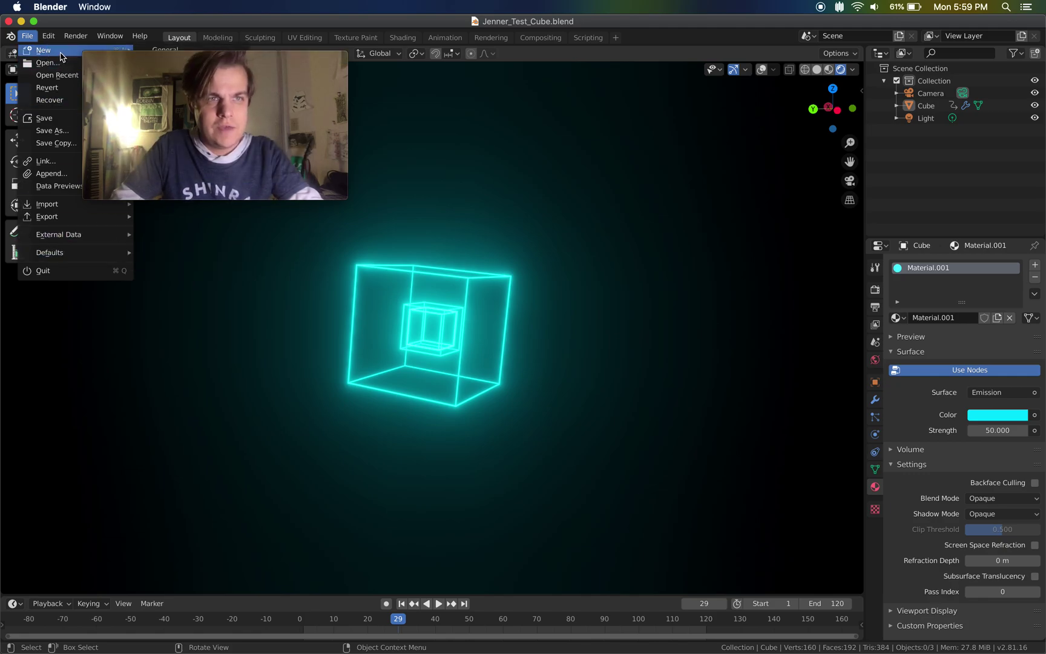
{"action": "left_click", "coordinate": [161, 52]}
{"action": "left_click", "coordinate": [162, 48]}
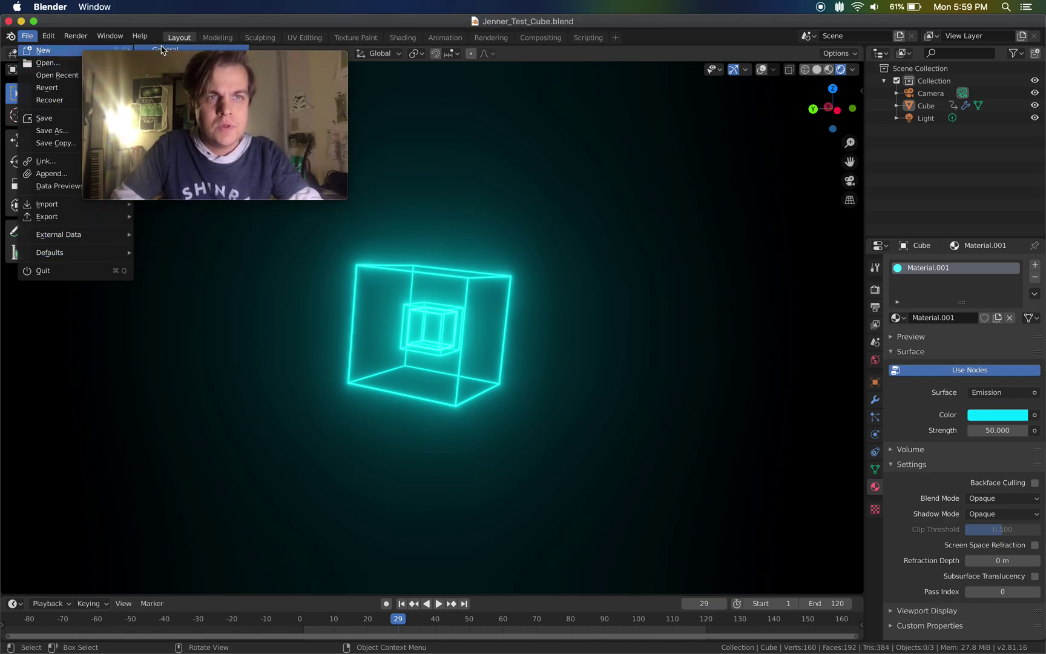
{"action": "left_click", "coordinate": [174, 51]}
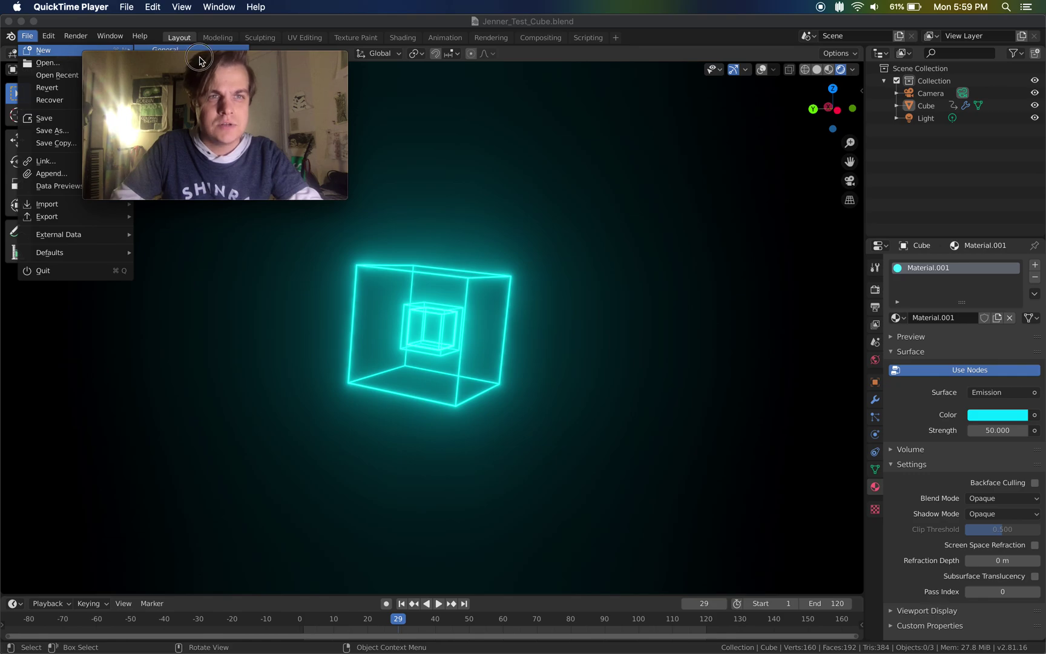
{"action": "left_click_drag", "start_coordinate": [200, 59], "coordinate": [423, 51]}
{"action": "left_click", "coordinate": [203, 55]}
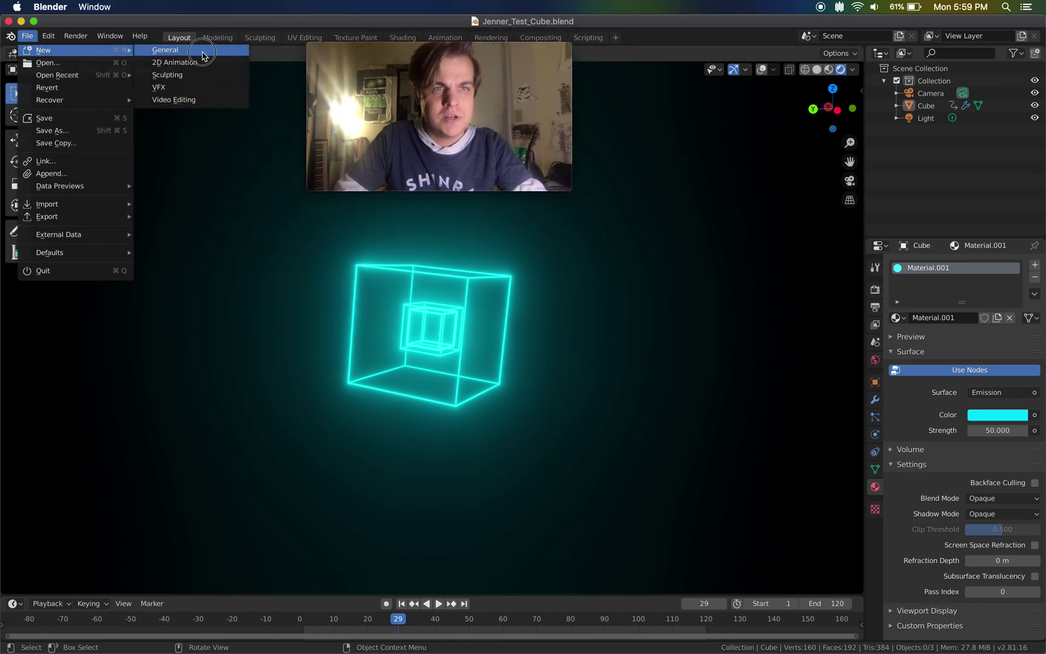
{"action": "left_click", "coordinate": [203, 56]}
{"action": "left_click_drag", "start_coordinate": [364, 52], "coordinate": [174, 55]}
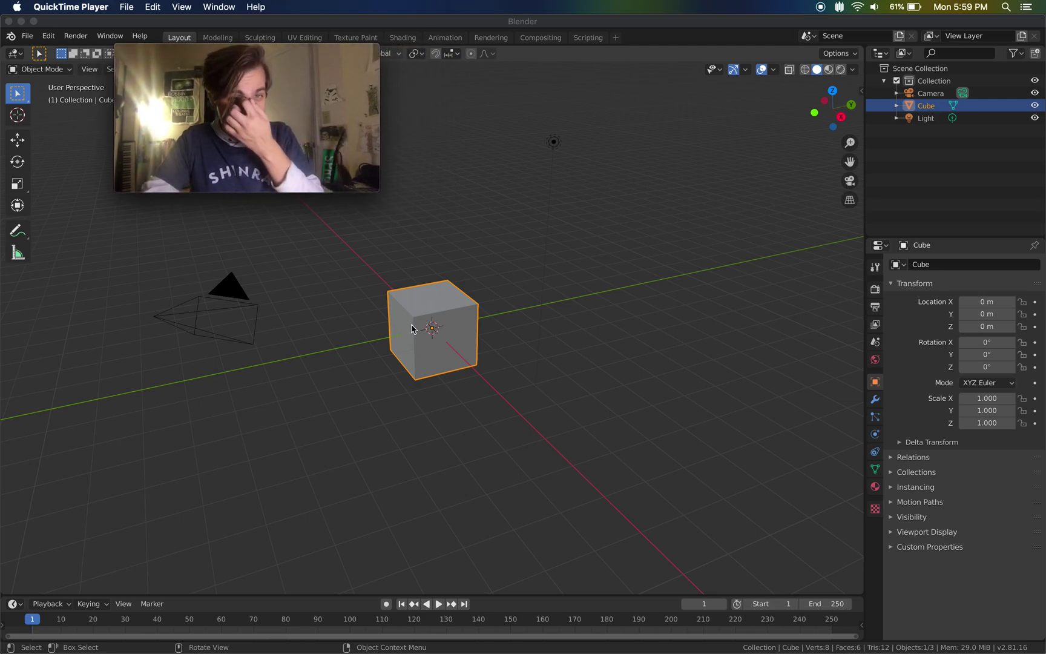
Step: Select the default cube and delete it with X > Delete
{"action": "middle_click_drag", "start_coordinate": [452, 397], "coordinate": [450, 395]}
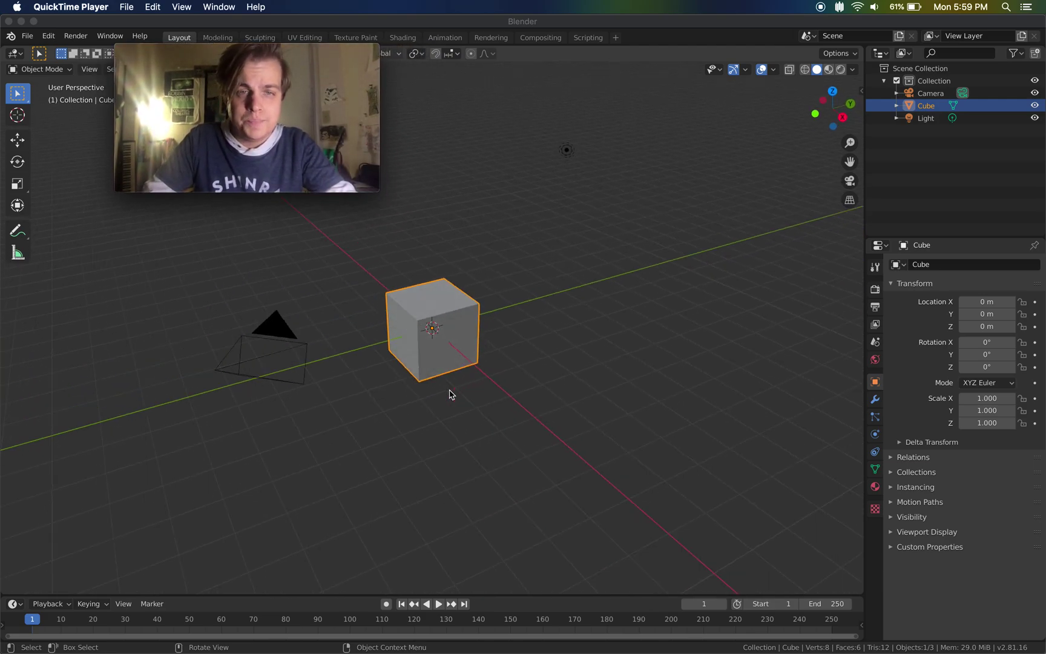
{"action": "scroll", "coordinate": [451, 392], "scroll_direction": "left", "scroll_amount": 10}
{"action": "left_click", "coordinate": [432, 368]}
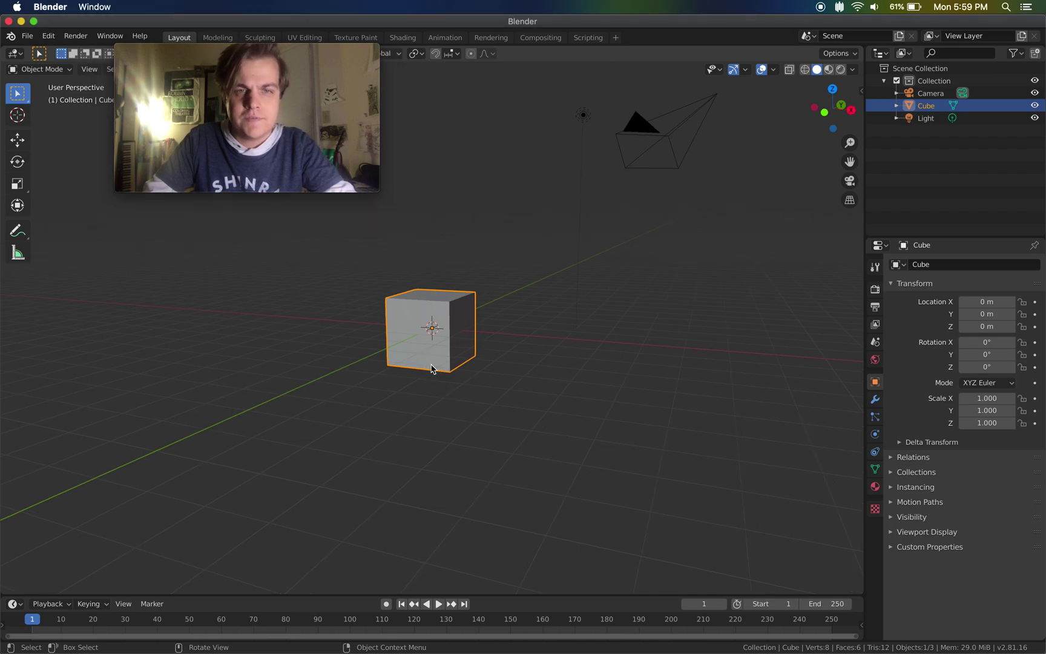
{"action": "key", "text": "x"}
{"action": "left_click", "coordinate": [432, 366]}
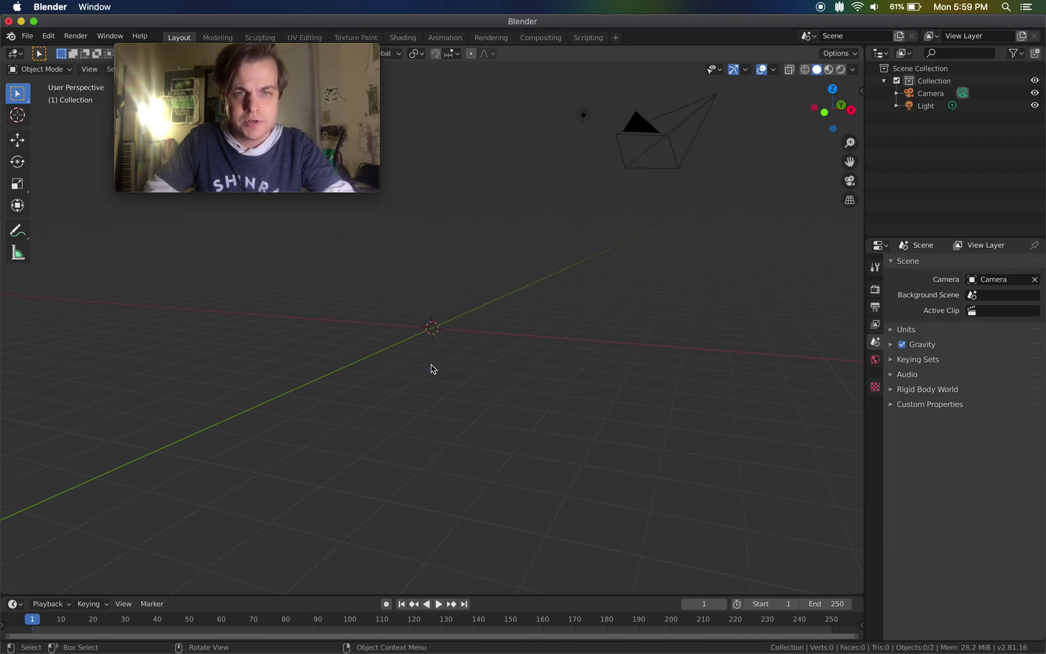
{"action": "scroll", "coordinate": [432, 368], "scroll_direction": "down", "scroll_amount": 5}
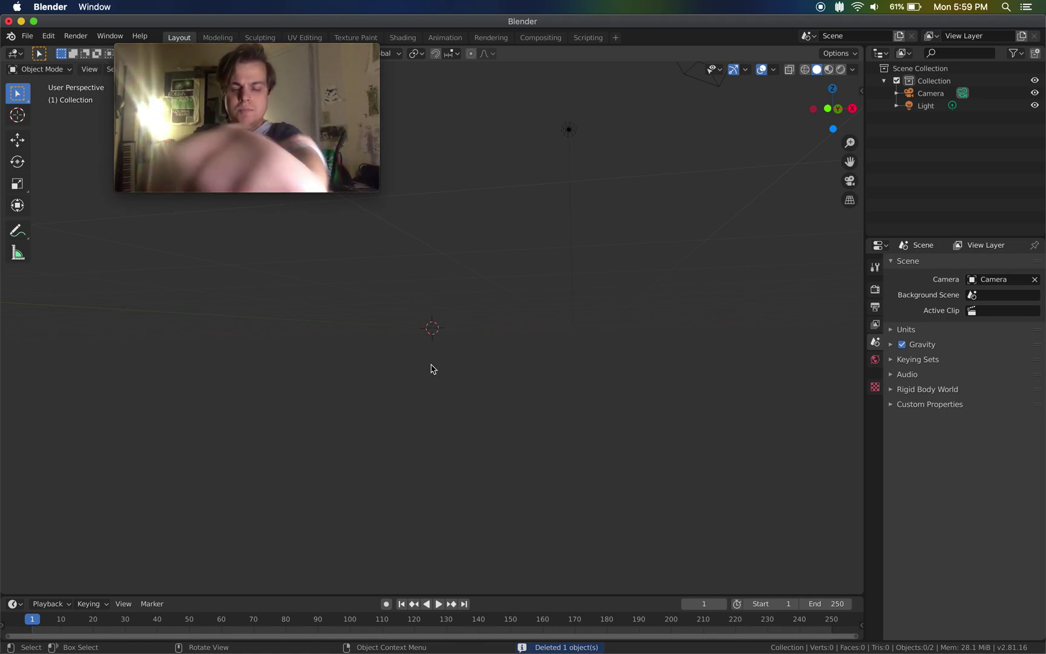
{"action": "scroll", "coordinate": [432, 368], "scroll_direction": "left", "scroll_amount": 3}
{"action": "scroll", "coordinate": [432, 368], "scroll_direction": "left", "scroll_amount": 5}
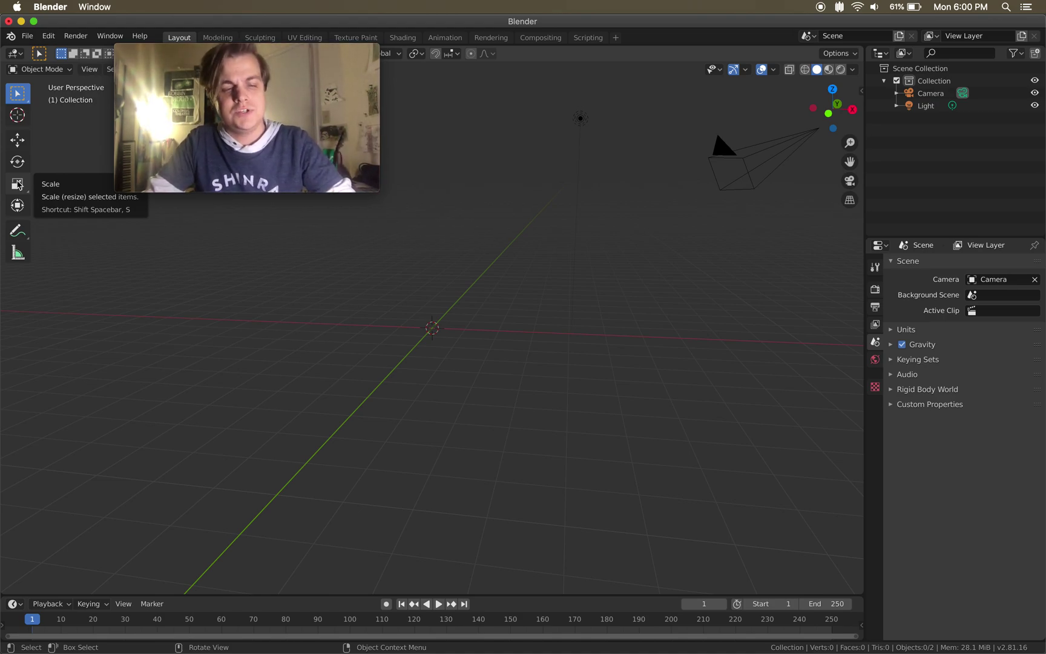
Step: Bring up the Shift+A Add menu showing the Mesh primitives
{"action": "key", "text": "shift+space"}
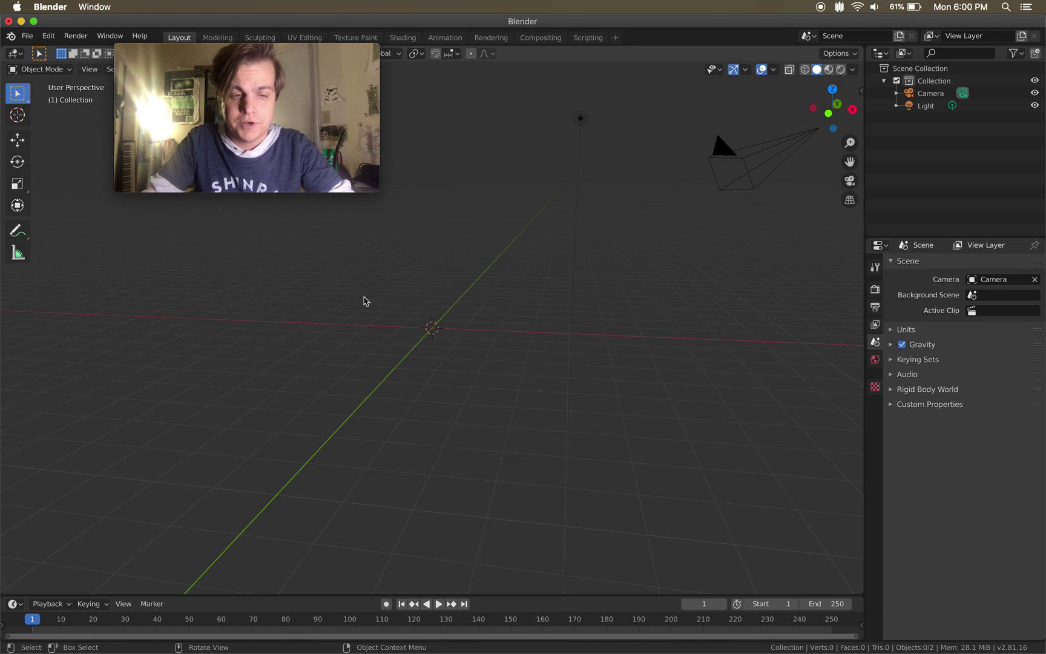
{"action": "key", "text": "shift+a"}
{"action": "mouse_move", "coordinate": [366, 300]}
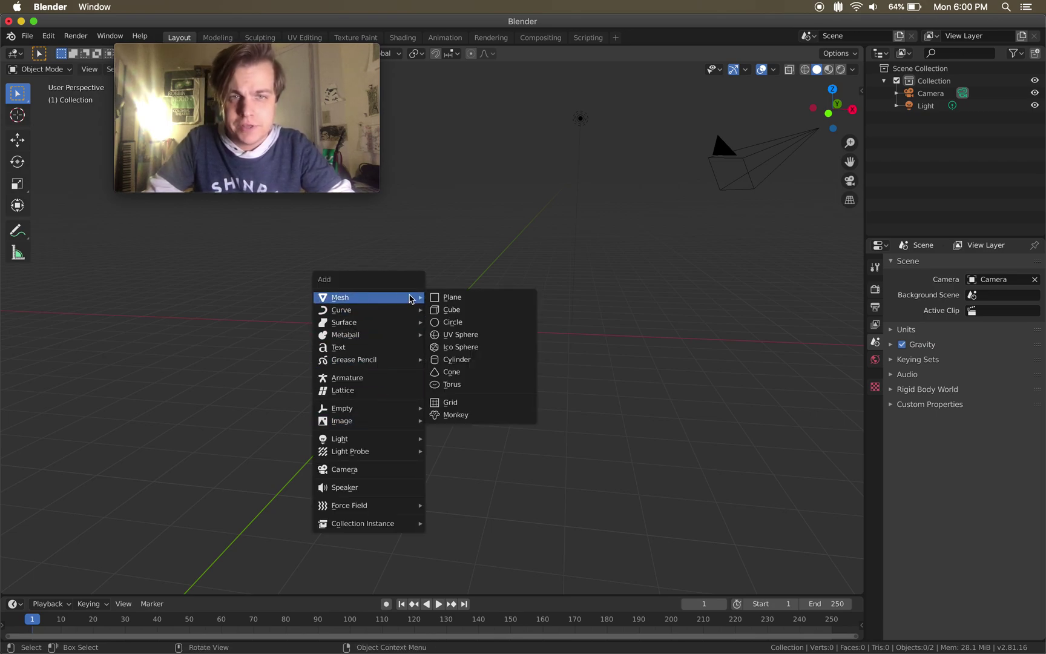
{"action": "left_click", "coordinate": [451, 309]}
{"action": "scroll", "coordinate": [450, 310], "scroll_direction": "left", "scroll_amount": 5}
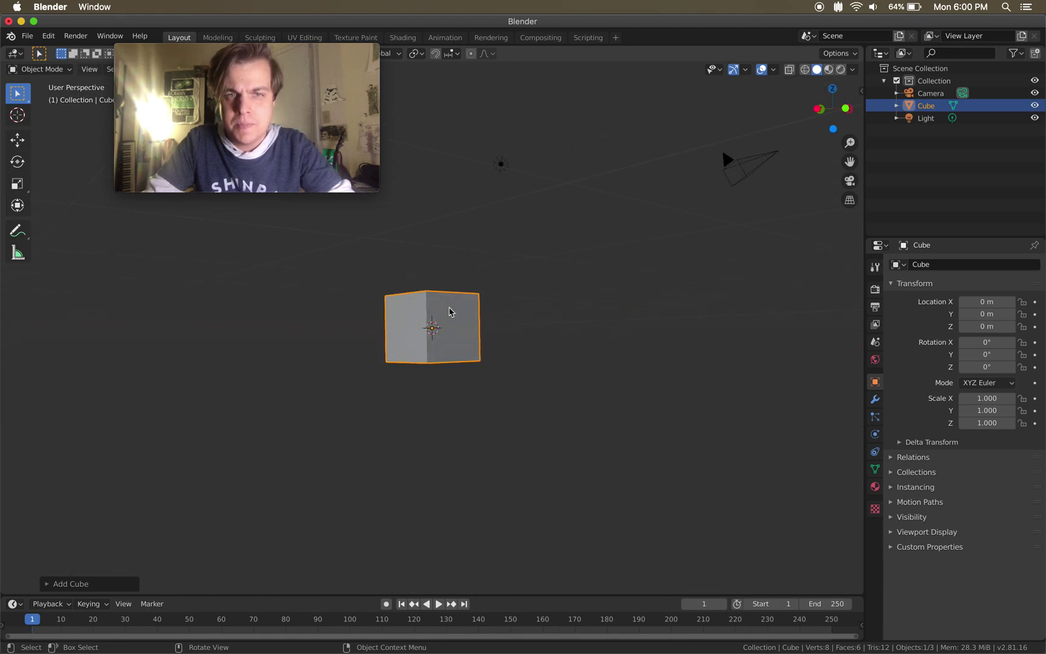
{"action": "scroll", "coordinate": [451, 311], "scroll_direction": "left", "scroll_amount": 5}
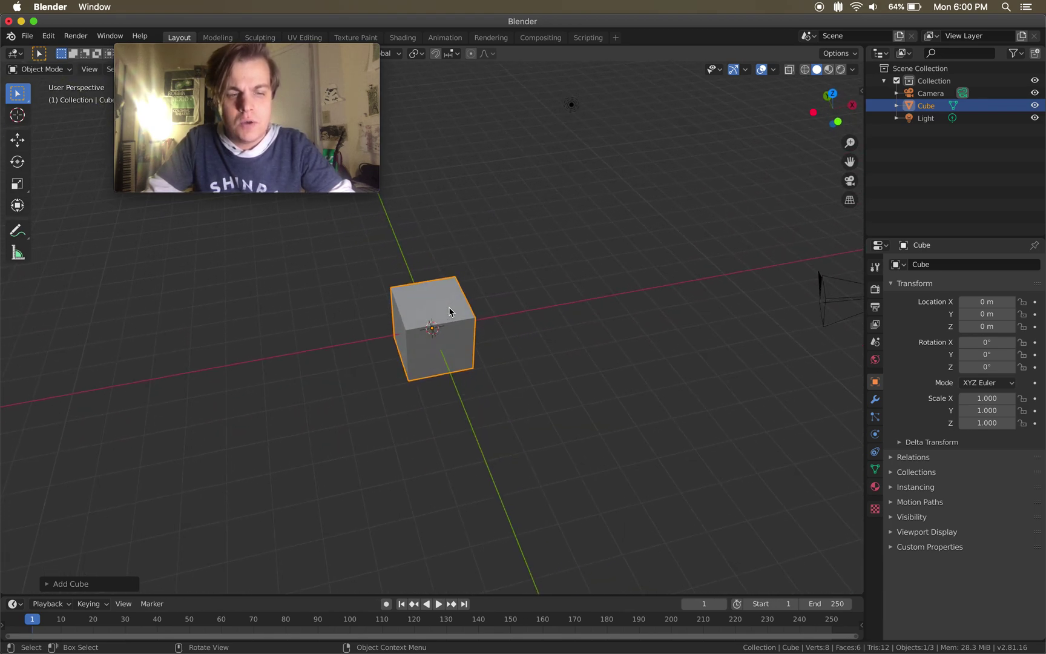
{"action": "key", "text": "shift+space"}
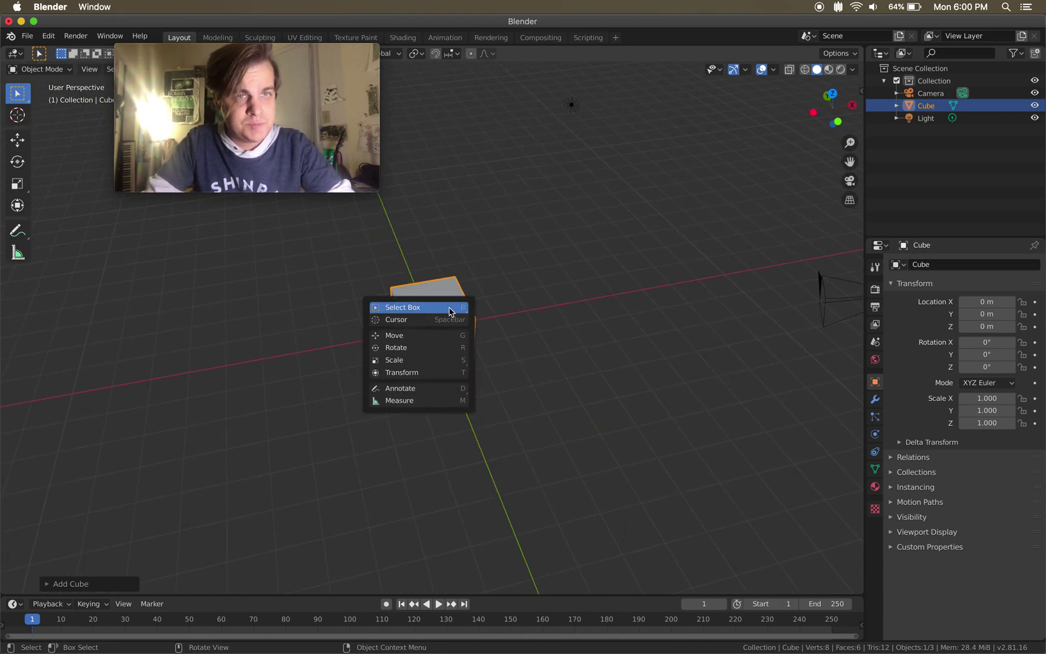
{"action": "left_click", "coordinate": [446, 342]}
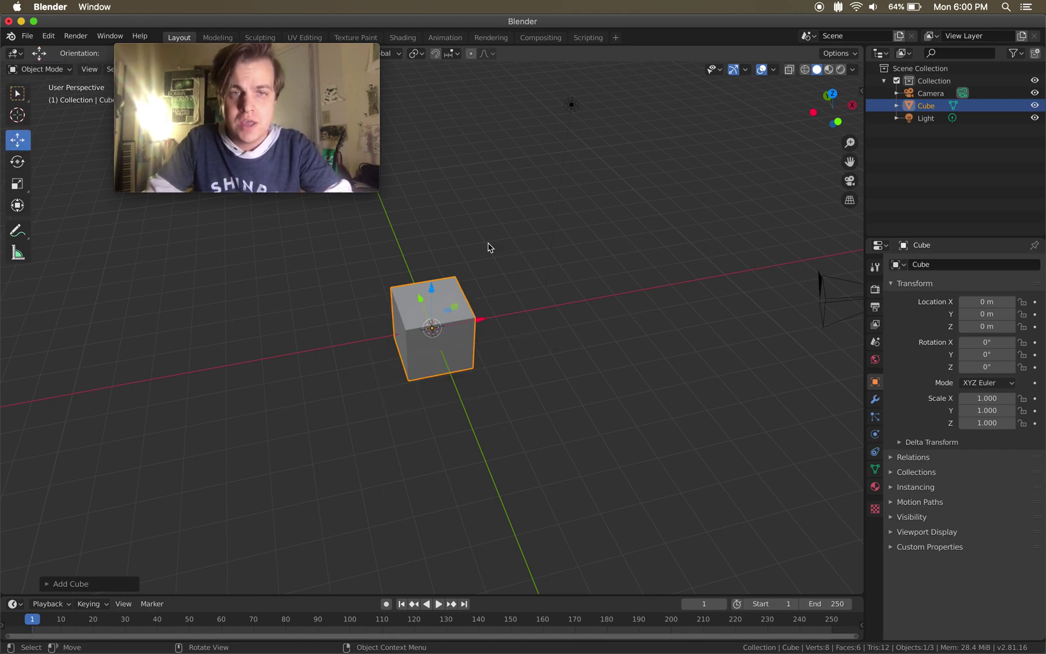
{"action": "left_click_drag", "start_coordinate": [477, 326], "coordinate": [392, 329]}
{"action": "key", "text": "ctrl+z"}
{"action": "scroll", "coordinate": [392, 329], "scroll_direction": "right", "scroll_amount": 10}
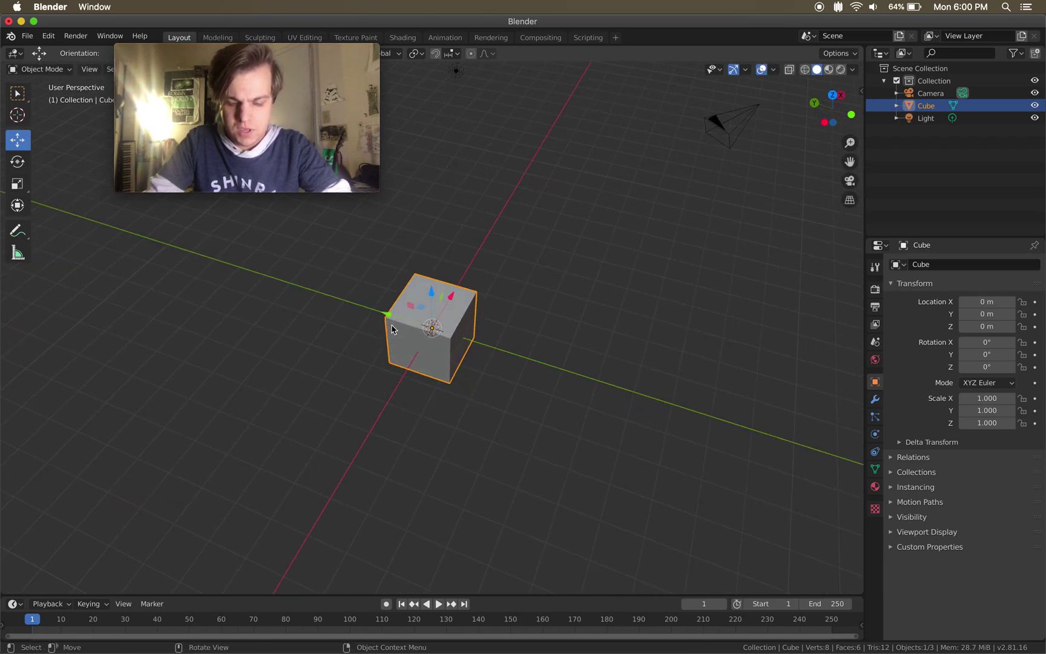
{"action": "scroll", "coordinate": [392, 329], "scroll_direction": "right", "scroll_amount": 8}
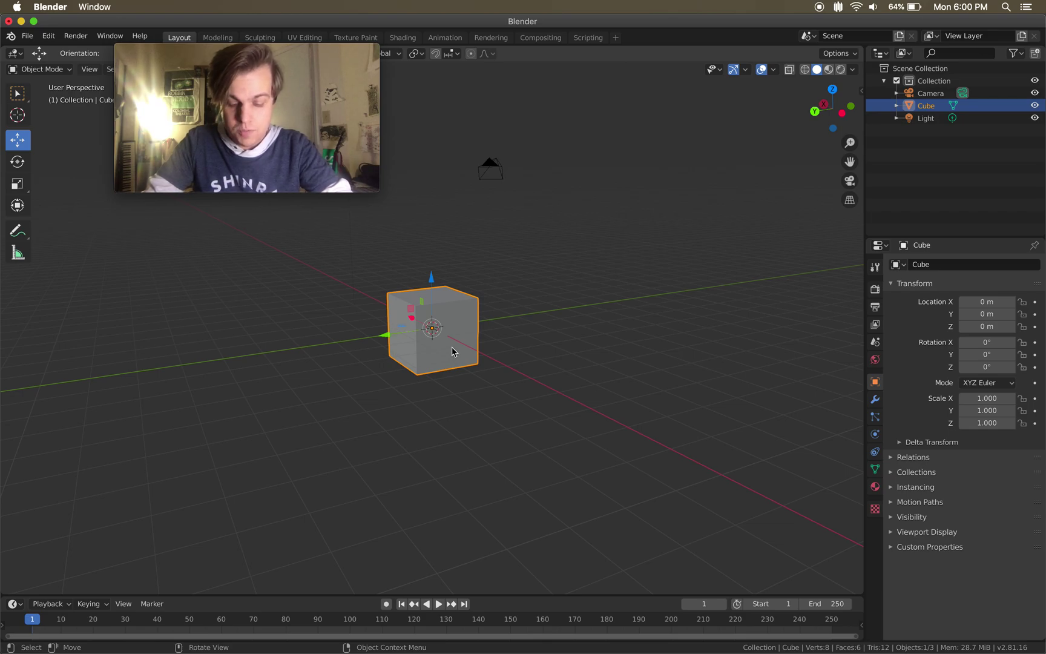
{"action": "scroll", "coordinate": [452, 351], "scroll_direction": "right", "scroll_amount": 5}
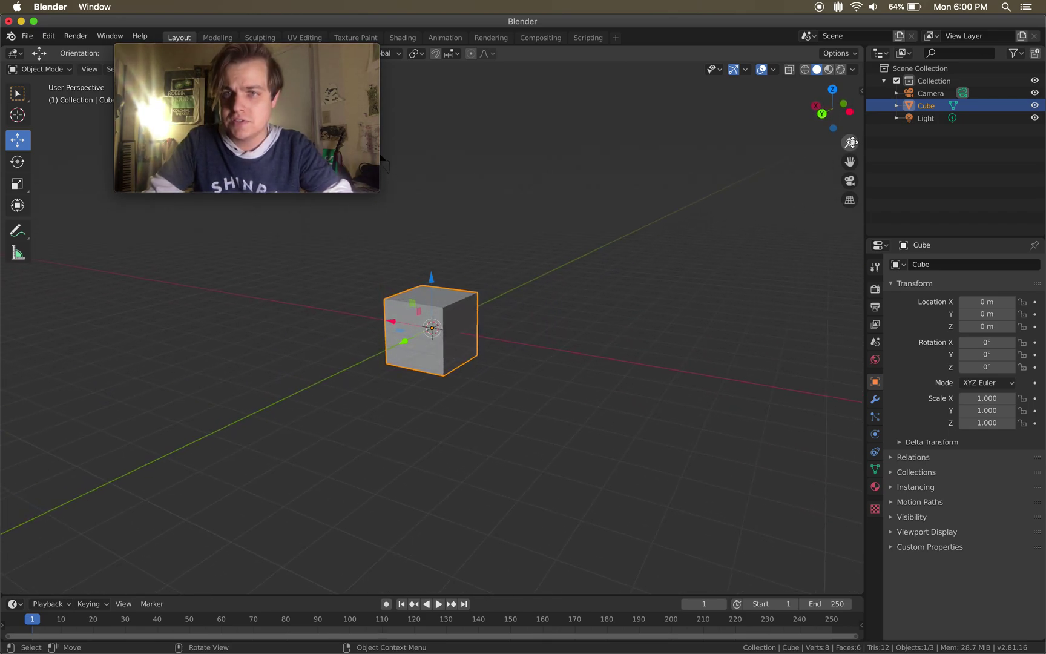
{"action": "scroll", "coordinate": [388, 192], "scroll_direction": "up", "scroll_amount": 5}
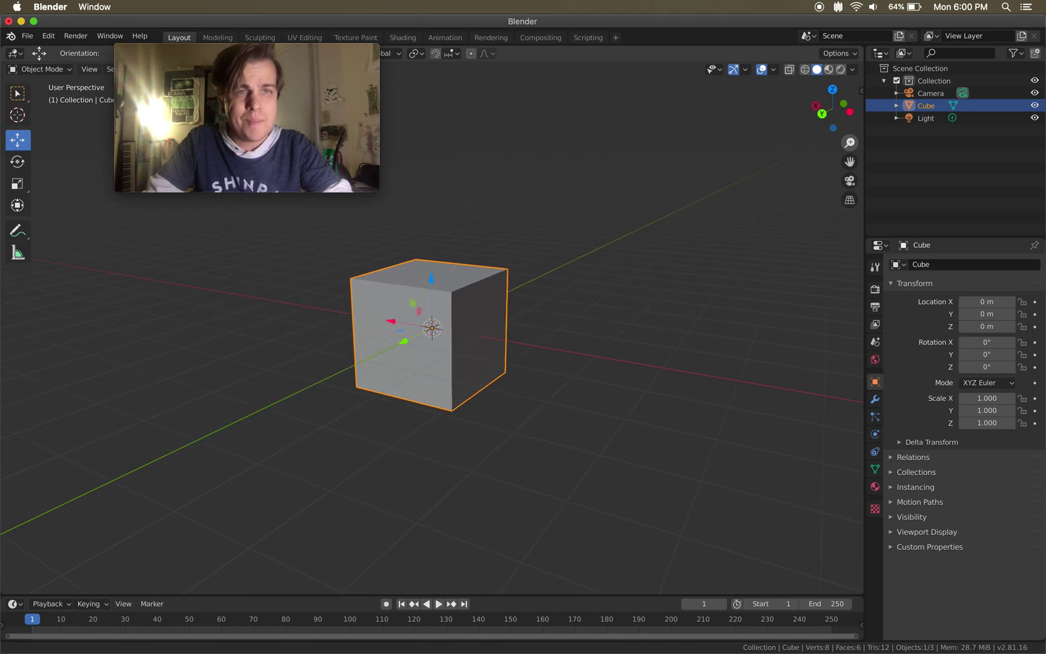
{"action": "scroll", "coordinate": [431, 329], "scroll_direction": "up", "scroll_amount": 2}
{"action": "scroll", "coordinate": [431, 330], "scroll_direction": "down", "scroll_amount": 4}
{"action": "scroll", "coordinate": [431, 330], "scroll_direction": "up", "scroll_amount": 2}
{"action": "scroll", "coordinate": [431, 330], "scroll_direction": "down", "scroll_amount": 3}
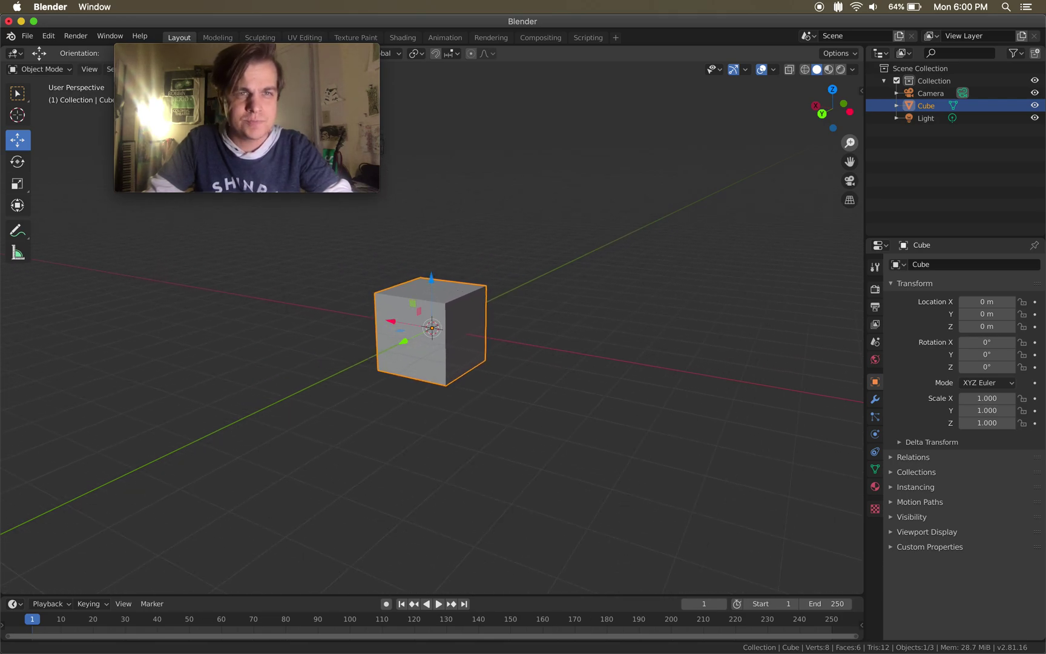
{"action": "scroll", "coordinate": [430, 330], "scroll_direction": "up", "scroll_amount": 4}
{"action": "scroll", "coordinate": [430, 330], "scroll_direction": "down", "scroll_amount": 4}
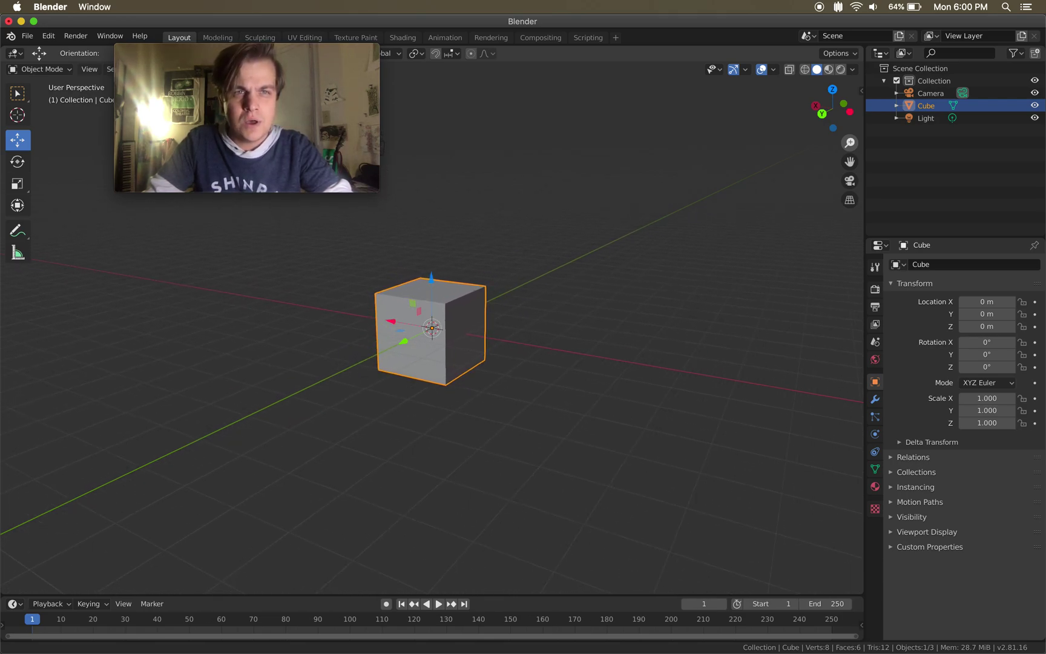
{"action": "scroll", "coordinate": [598, 293], "scroll_direction": "up", "scroll_amount": 3}
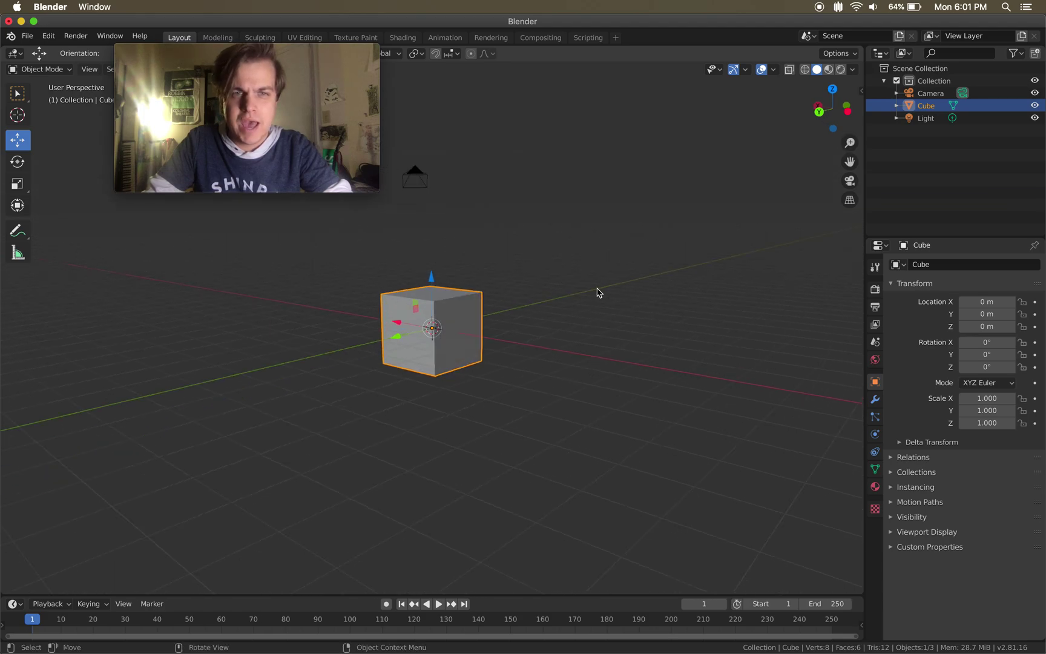
{"action": "scroll", "coordinate": [598, 293], "scroll_direction": "down", "scroll_amount": 4}
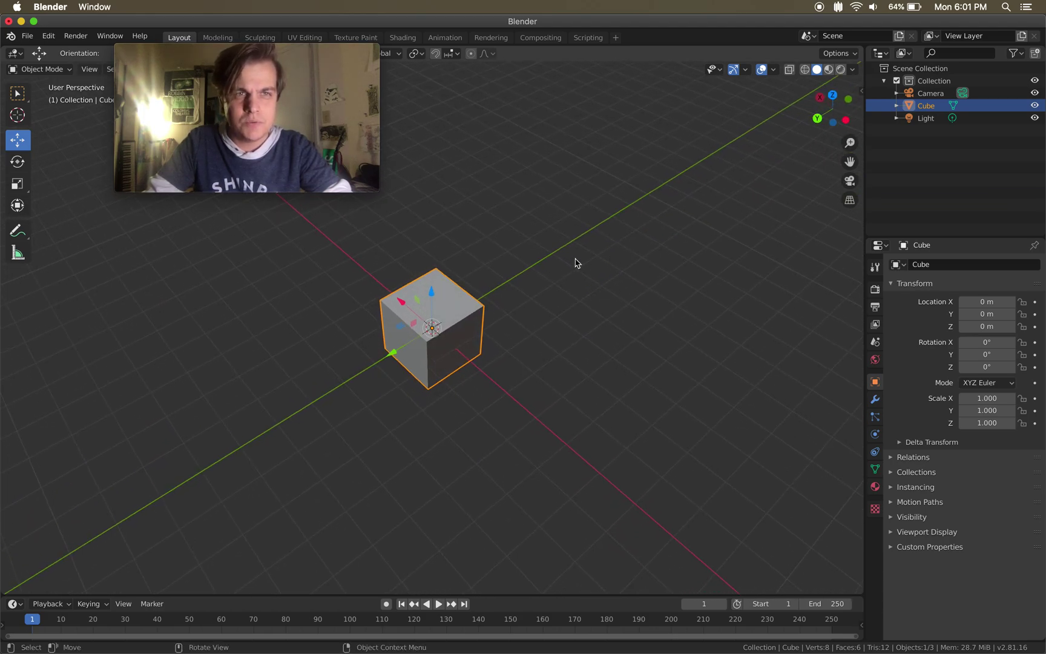
{"action": "scroll", "coordinate": [560, 290], "scroll_direction": "left", "scroll_amount": 5}
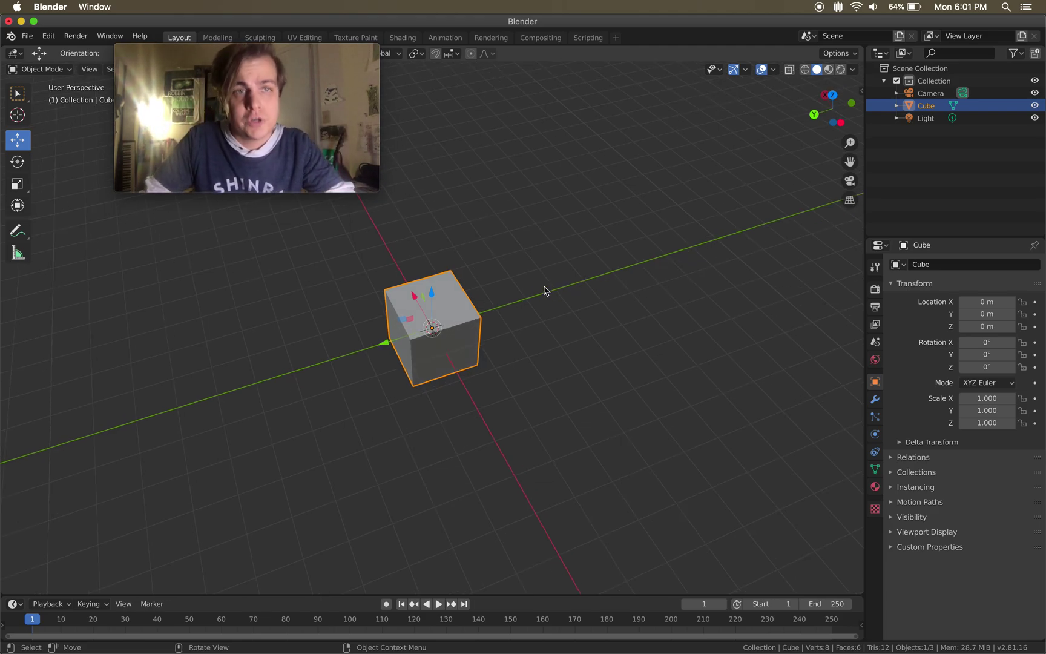
Step: Switch the viewport shading to Wireframe from the Z pie menu
{"action": "key", "text": "z"}
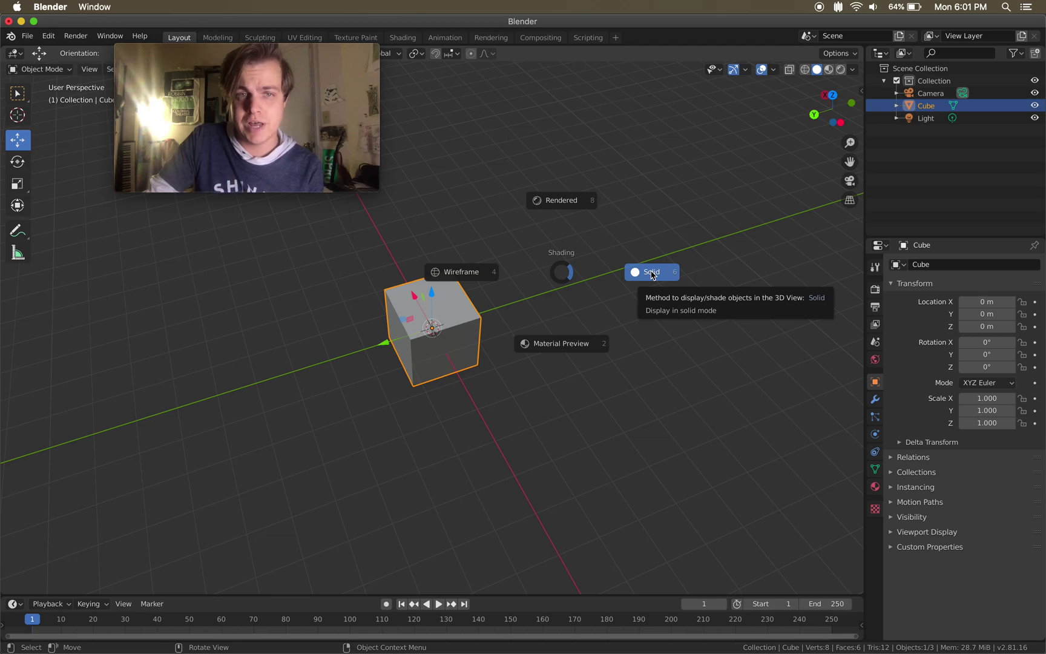
{"action": "left_click", "coordinate": [455, 272]}
{"action": "scroll", "coordinate": [465, 362], "scroll_direction": "left", "scroll_amount": 5}
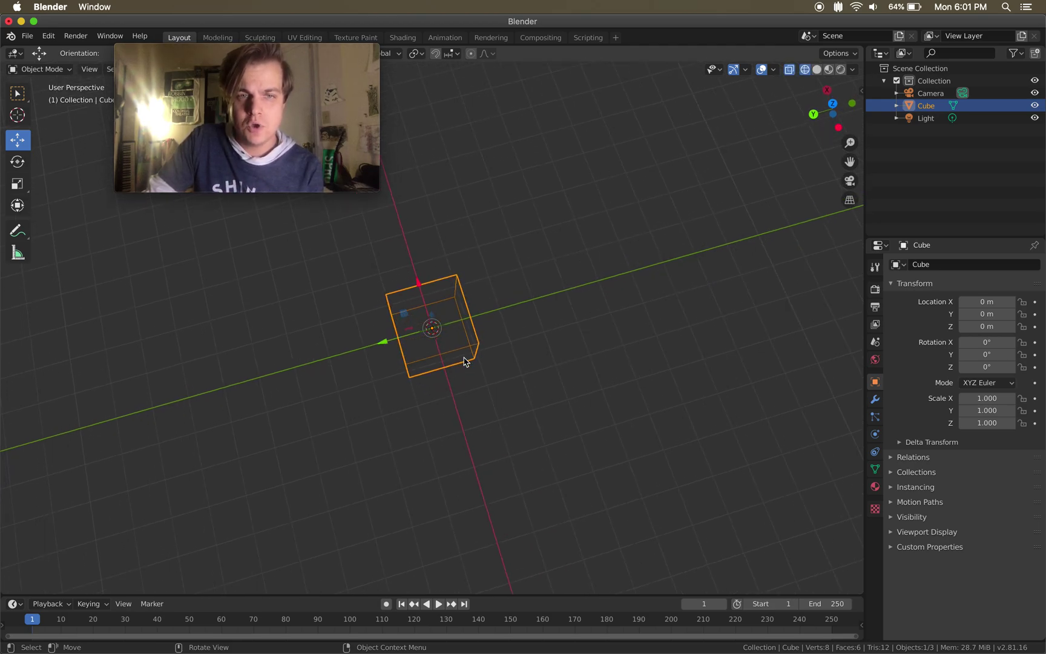
{"action": "scroll", "coordinate": [465, 362], "scroll_direction": "left", "scroll_amount": 5}
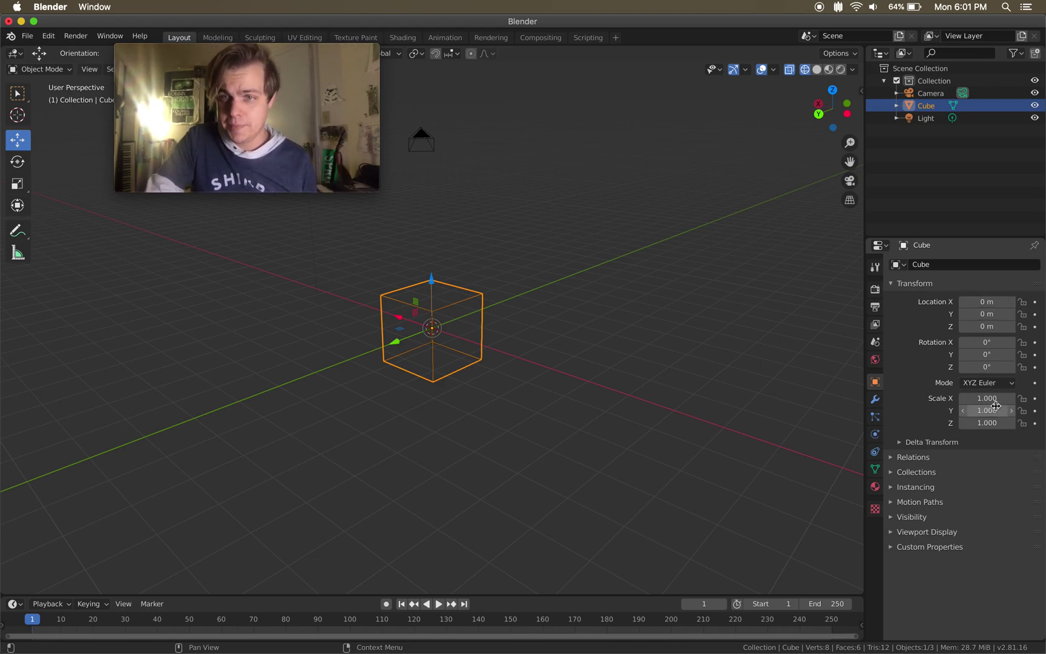
Step: Add a Solidify modifier to the cube and set its Thickness to 0.65 m
{"action": "left_click", "coordinate": [875, 400]}
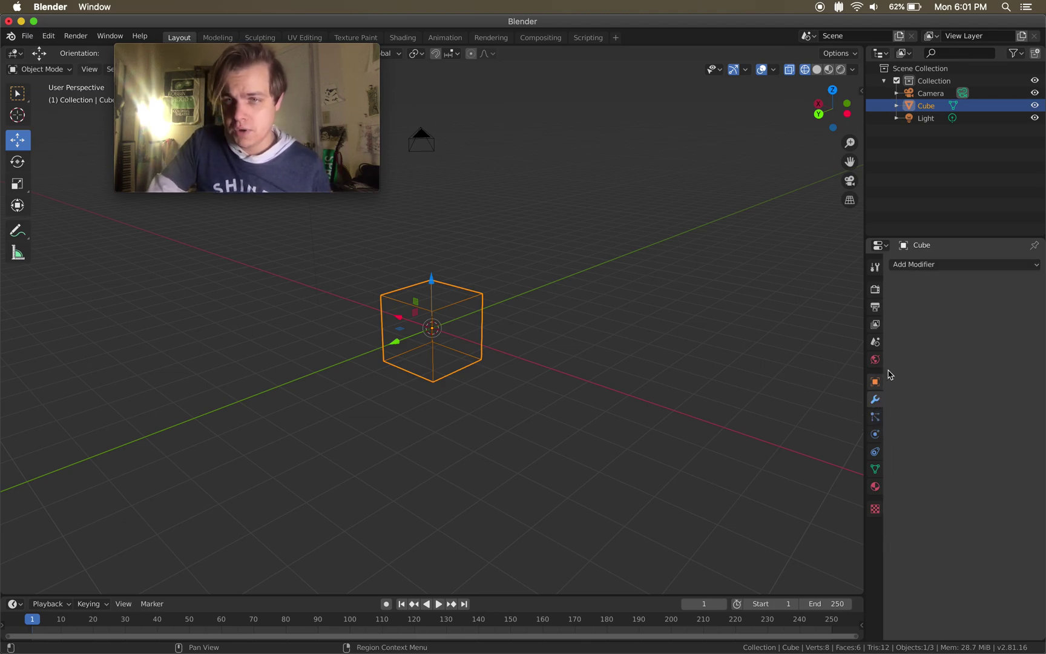
{"action": "left_click", "coordinate": [933, 272]}
{"action": "key", "text": "Escape"}
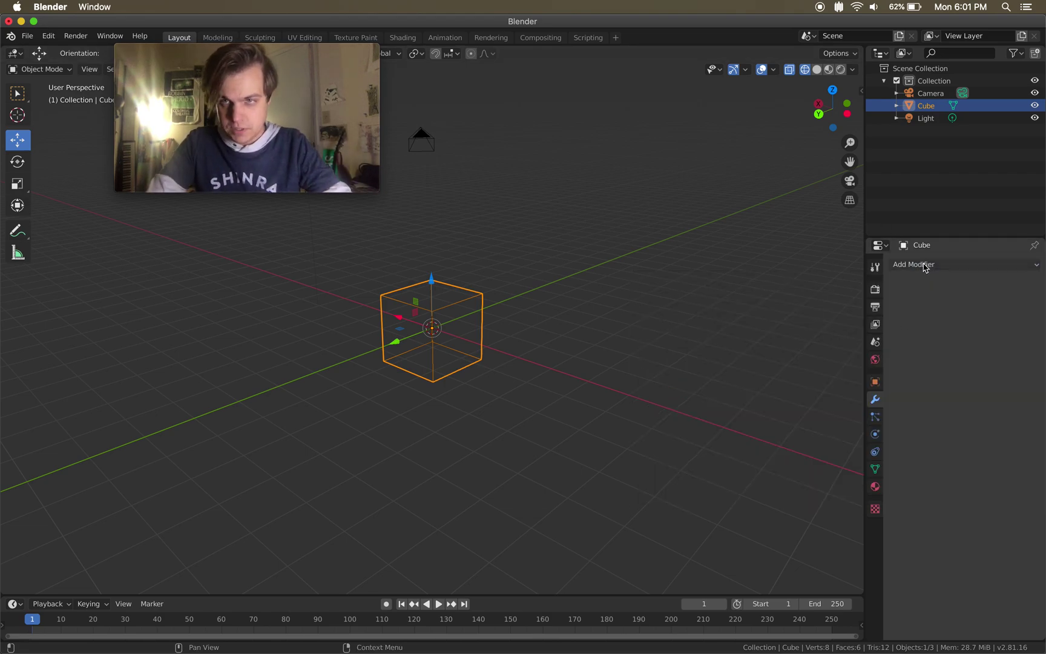
{"action": "left_click", "coordinate": [925, 268]}
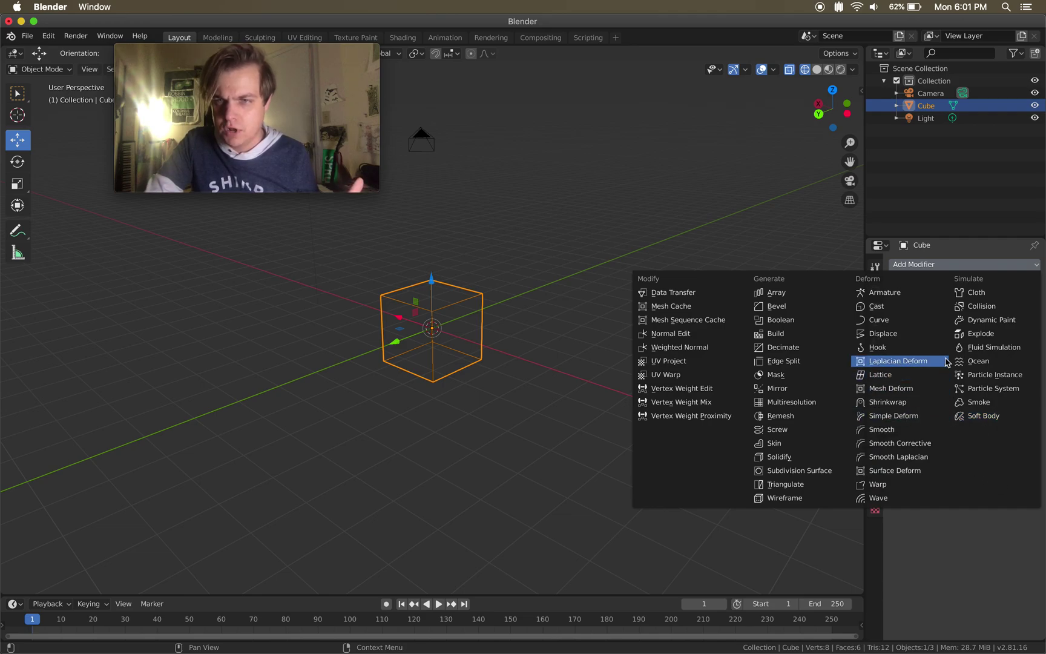
{"action": "left_click", "coordinate": [781, 457]}
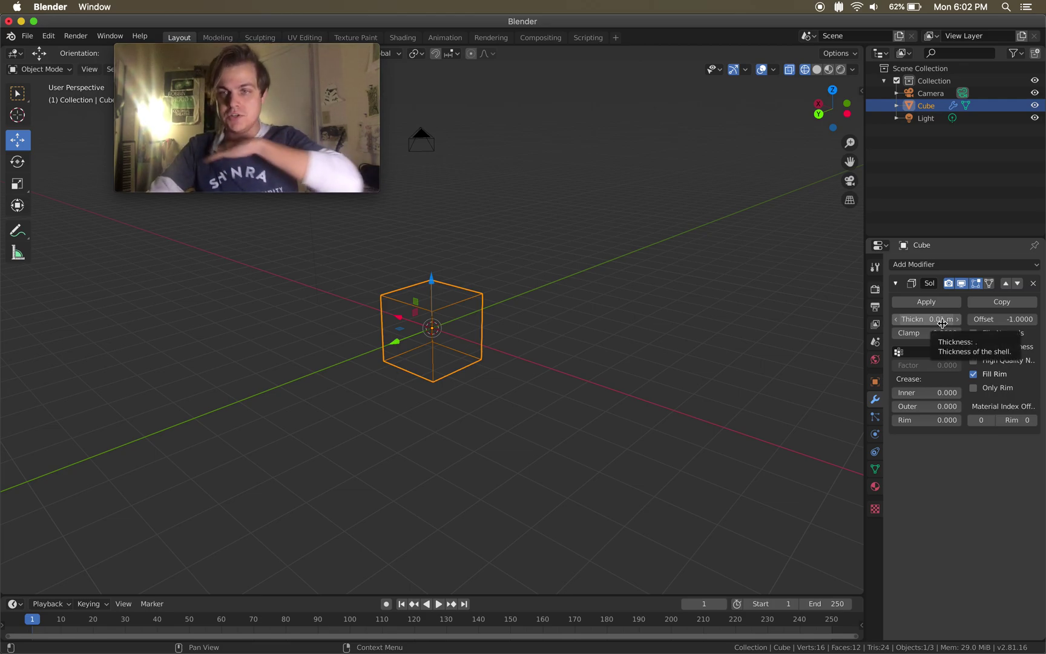
{"action": "left_click_drag", "start_coordinate": [942, 323], "coordinate": [1036, 323]}
{"action": "scroll", "coordinate": [593, 369], "scroll_direction": "up", "scroll_amount": 2}
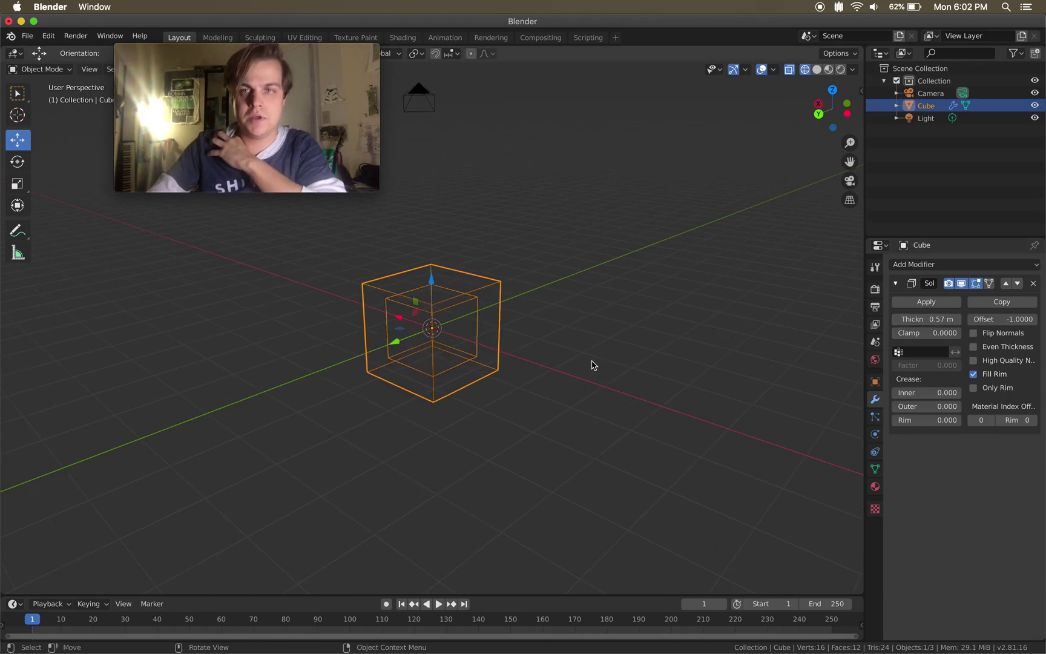
{"action": "scroll", "coordinate": [593, 365], "scroll_direction": "up", "scroll_amount": 2}
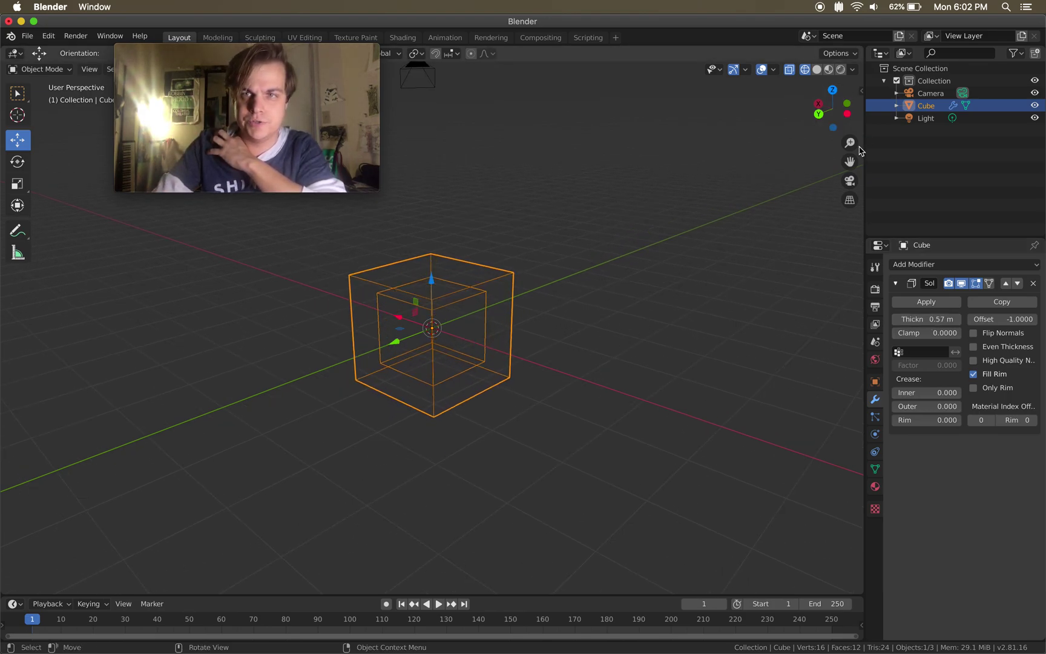
{"action": "mouse_move", "coordinate": [926, 319]}
{"action": "left_mouse_down"}
{"action": "mouse_move", "coordinate": [909, 319]}
{"action": "mouse_move", "coordinate": [939, 321]}
{"action": "left_mouse_up"}
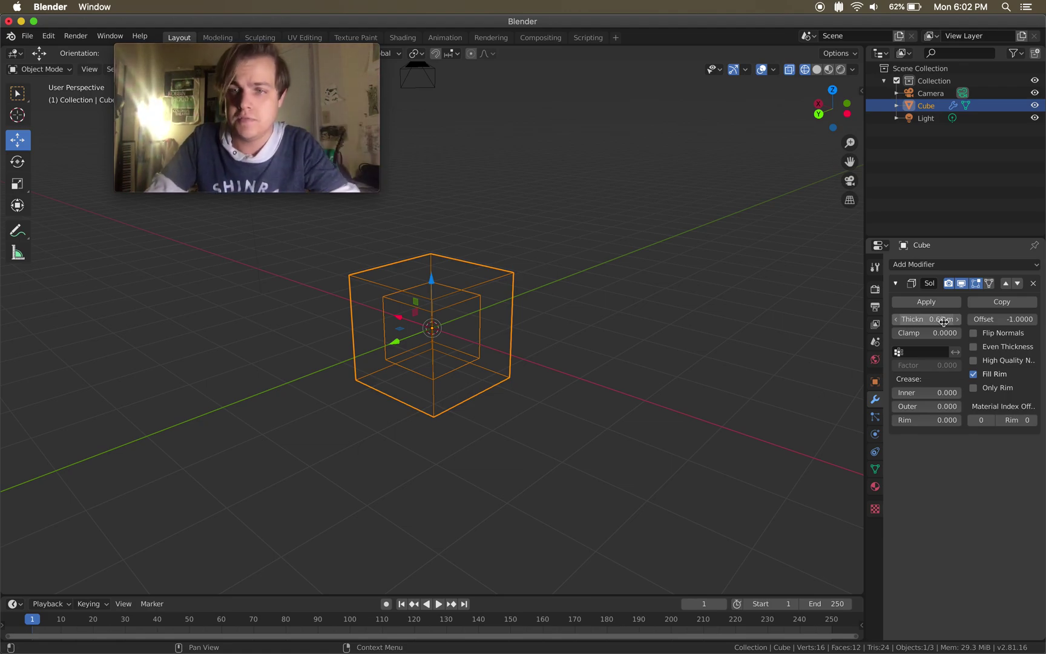
{"action": "left_click", "coordinate": [939, 321]}
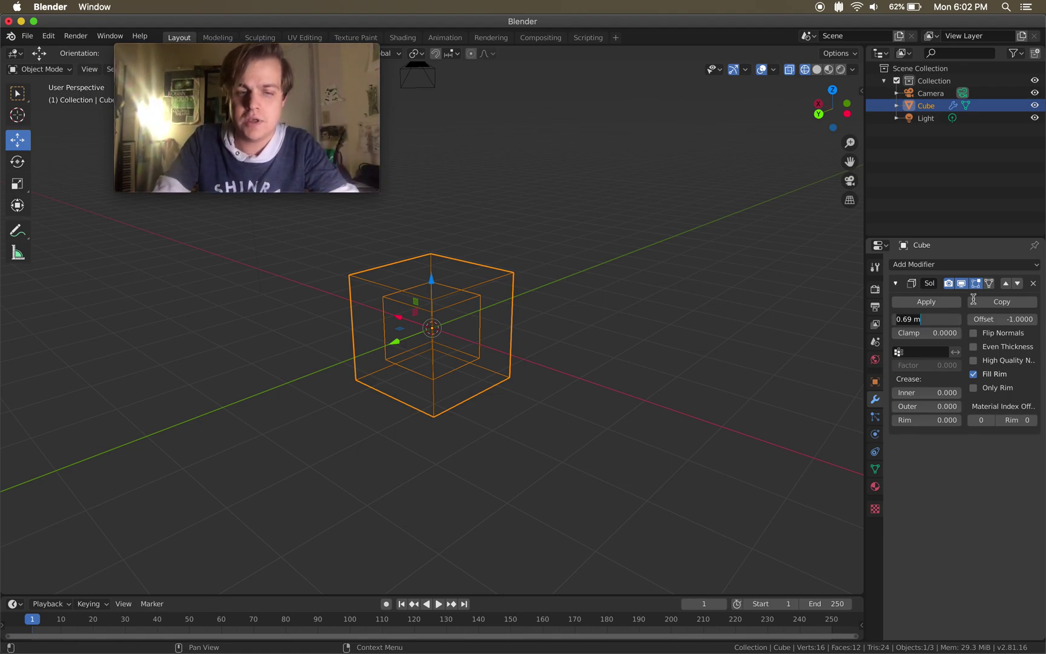
{"action": "key", "text": "BackSpace"}
{"action": "key", "text": "BackSpace"}
{"action": "key", "text": "BackSpace"}
{"action": "key", "text": "BackSpace"}
{"action": "key", "text": "BackSpace"}
{"action": "key", "text": "BackSpace"}
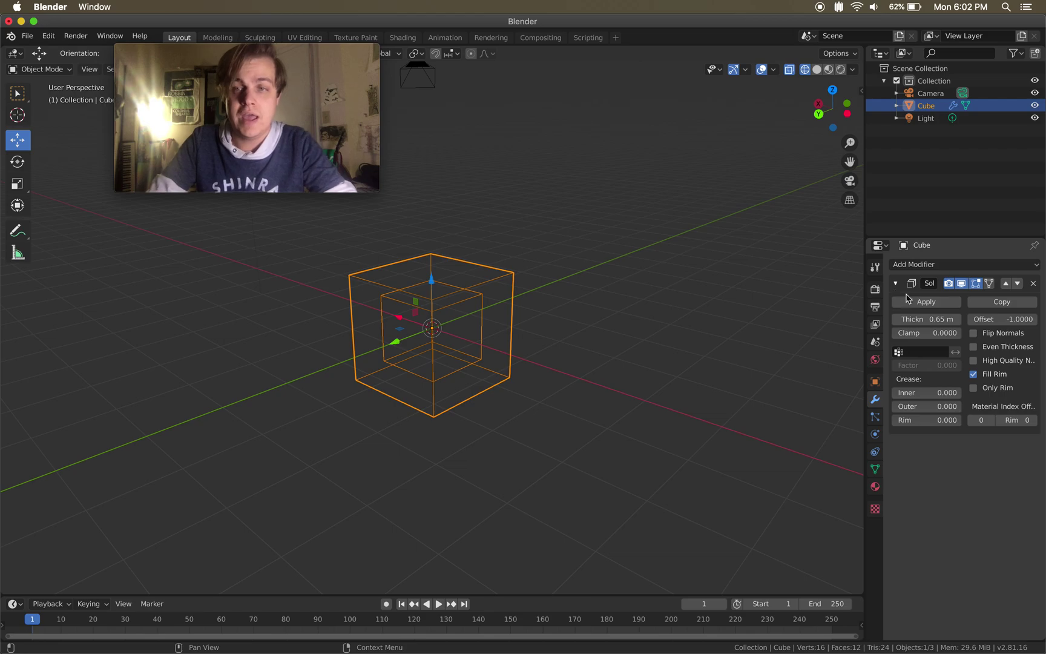
{"action": "key", "text": "Return"}
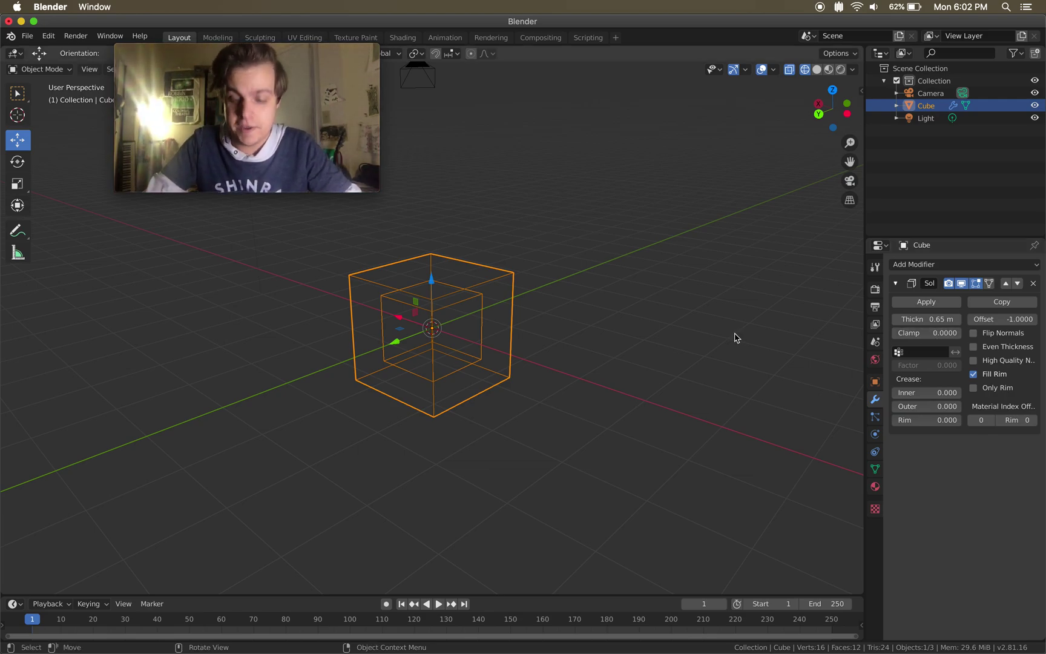
Step: Toggle the viewport to Solid shading and back to Wireframe
{"action": "key", "text": "z"}
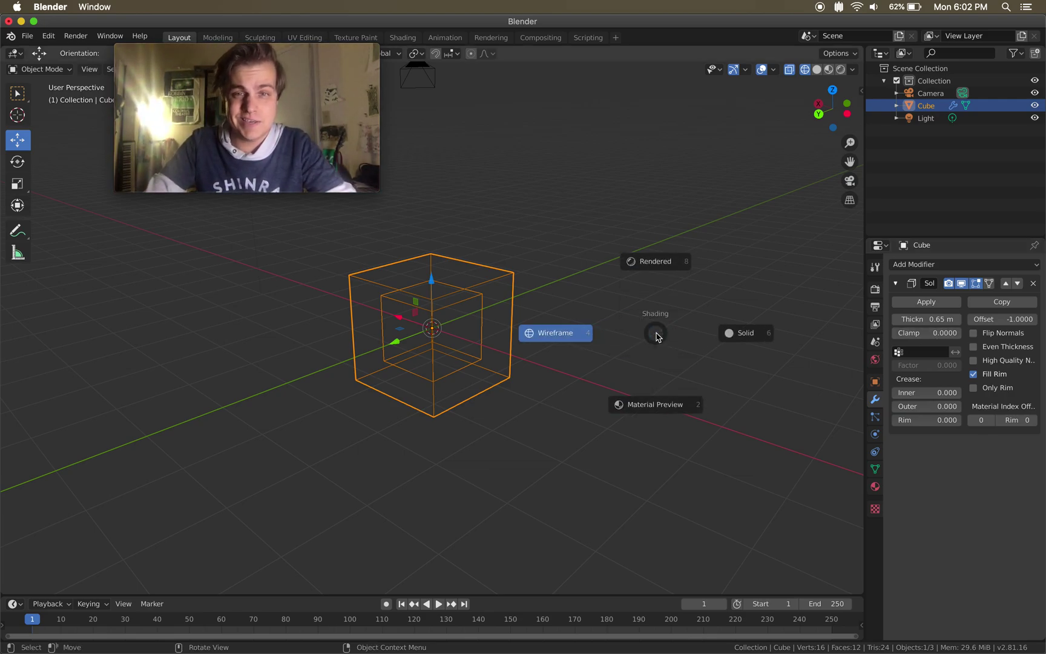
{"action": "left_click", "coordinate": [733, 330]}
{"action": "scroll", "coordinate": [660, 343], "scroll_direction": "left", "scroll_amount": 2}
{"action": "scroll", "coordinate": [660, 342], "scroll_direction": "left", "scroll_amount": 2}
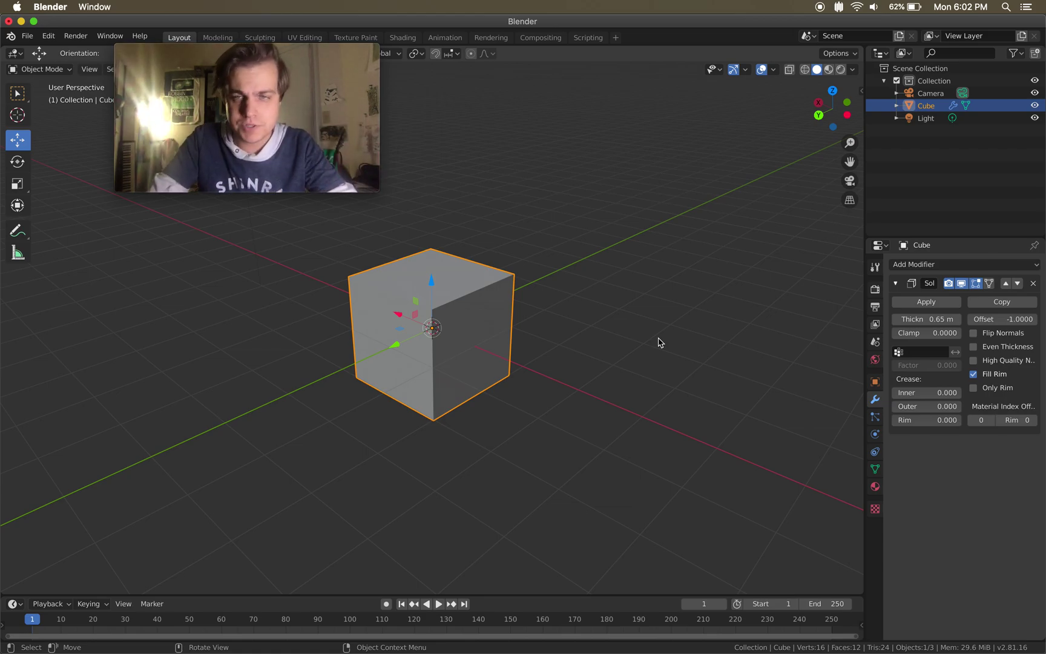
{"action": "key", "text": "z"}
{"action": "left_click", "coordinate": [576, 342]}
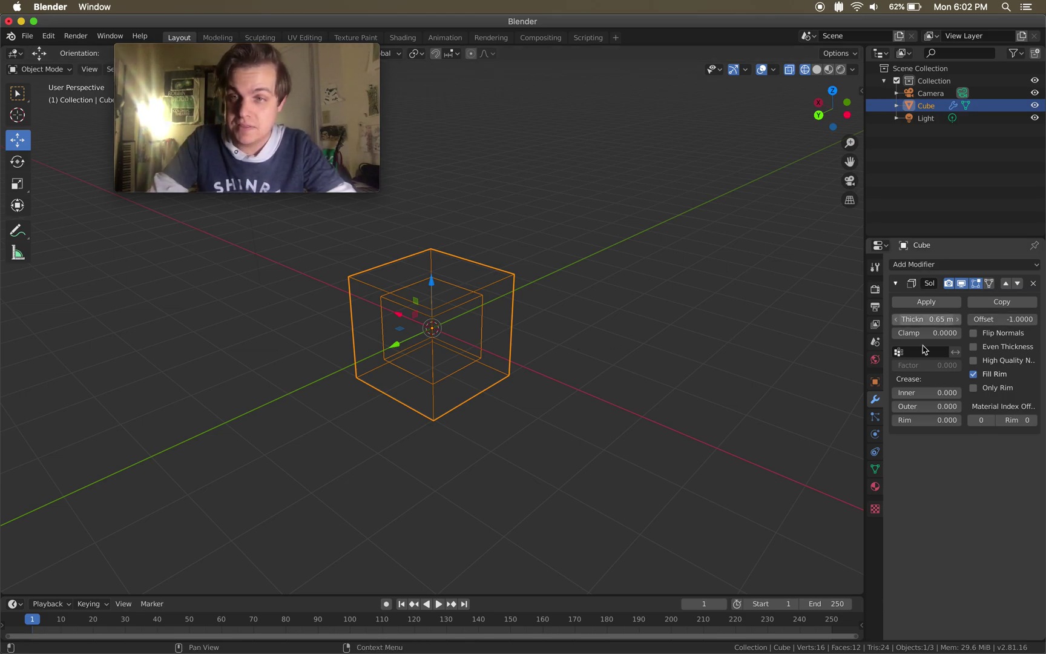
Step: Copy the Solidify modifier and drag the first one's Thickness up to 1.25 m
{"action": "left_click", "coordinate": [998, 302]}
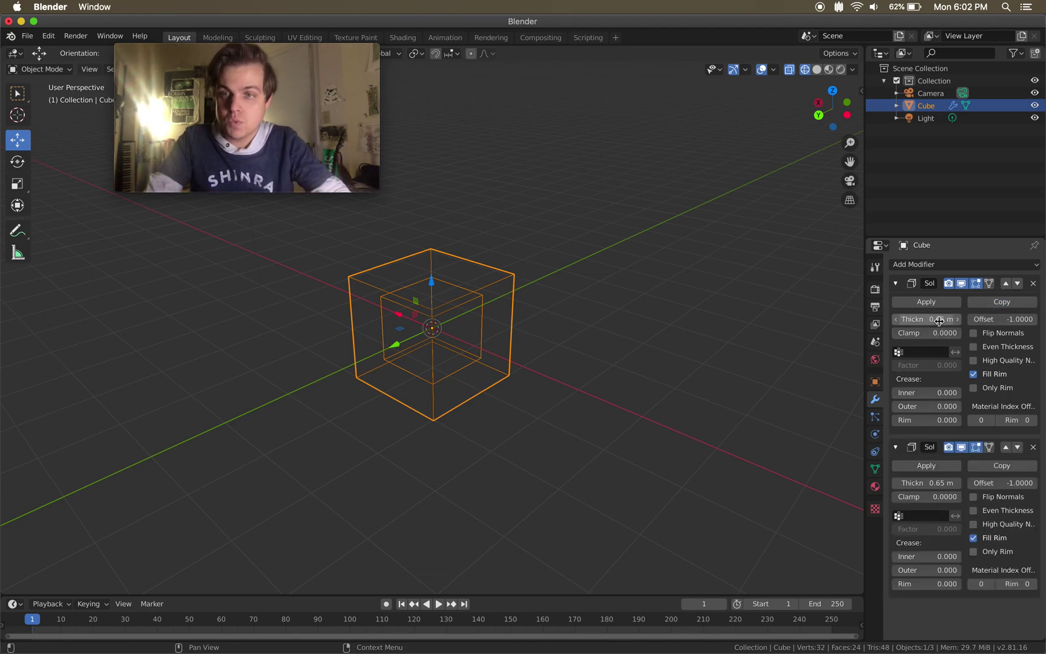
{"action": "left_click_drag", "start_coordinate": [926, 319], "coordinate": [1004, 319]}
{"action": "scroll", "coordinate": [738, 354], "scroll_direction": "left", "scroll_amount": 3}
{"action": "scroll", "coordinate": [738, 355], "scroll_direction": "left", "scroll_amount": 5}
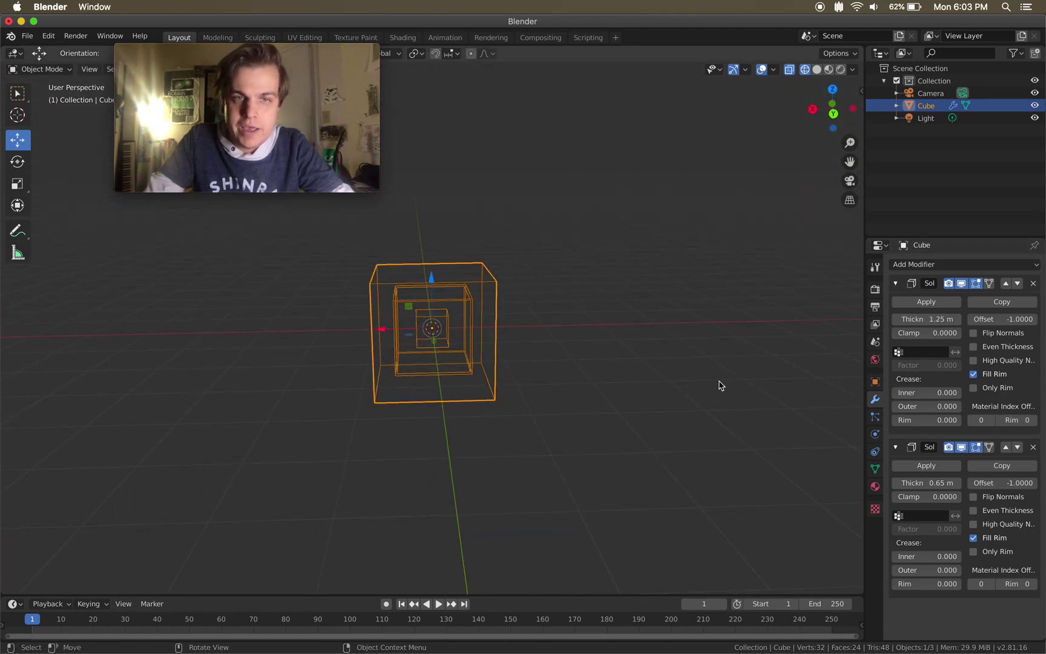
{"action": "left_click", "coordinate": [702, 393]}
{"action": "left_click", "coordinate": [482, 364]}
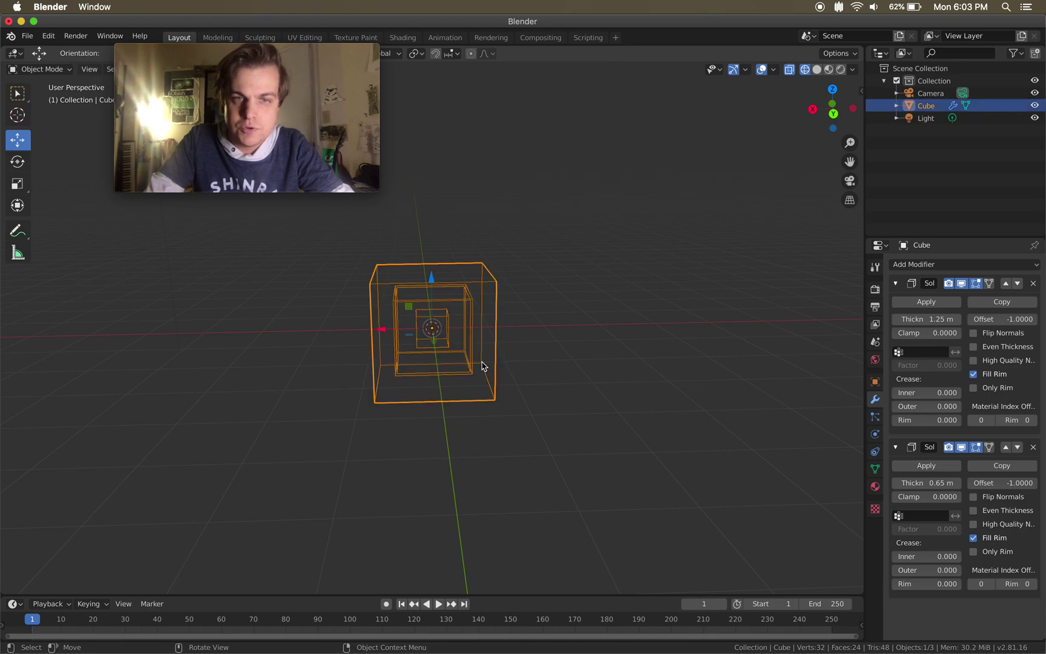
{"action": "scroll", "coordinate": [483, 364], "scroll_direction": "left", "scroll_amount": 5}
{"action": "scroll", "coordinate": [483, 365], "scroll_direction": "left", "scroll_amount": 2}
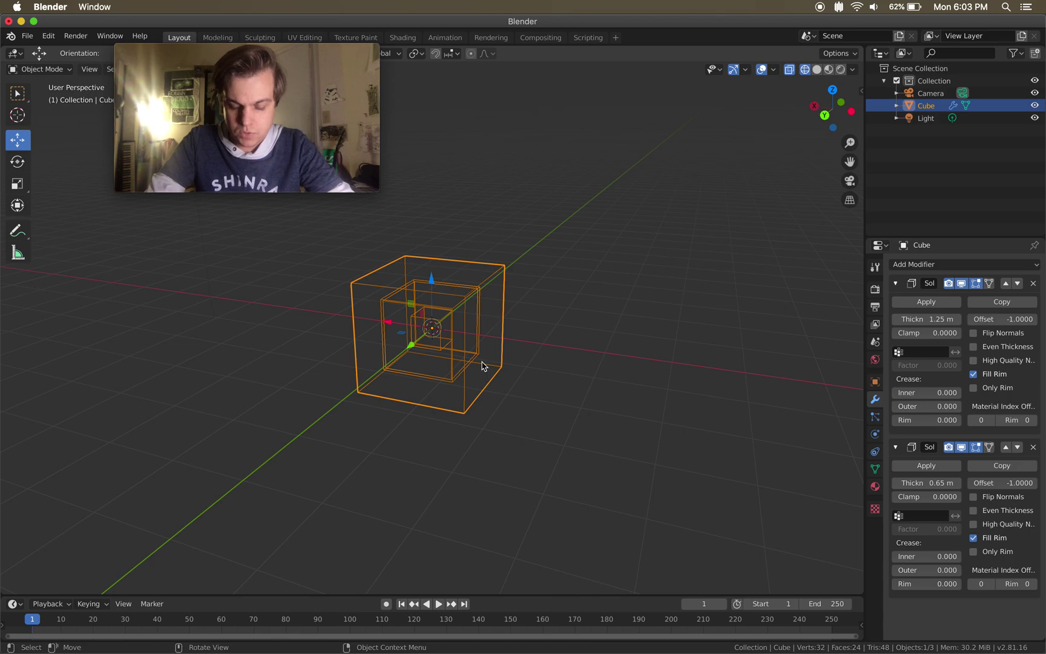
Step: Deselect the cube and switch the viewport to Solid shading
{"action": "key", "text": "x"}
{"action": "left_click", "coordinate": [566, 391]}
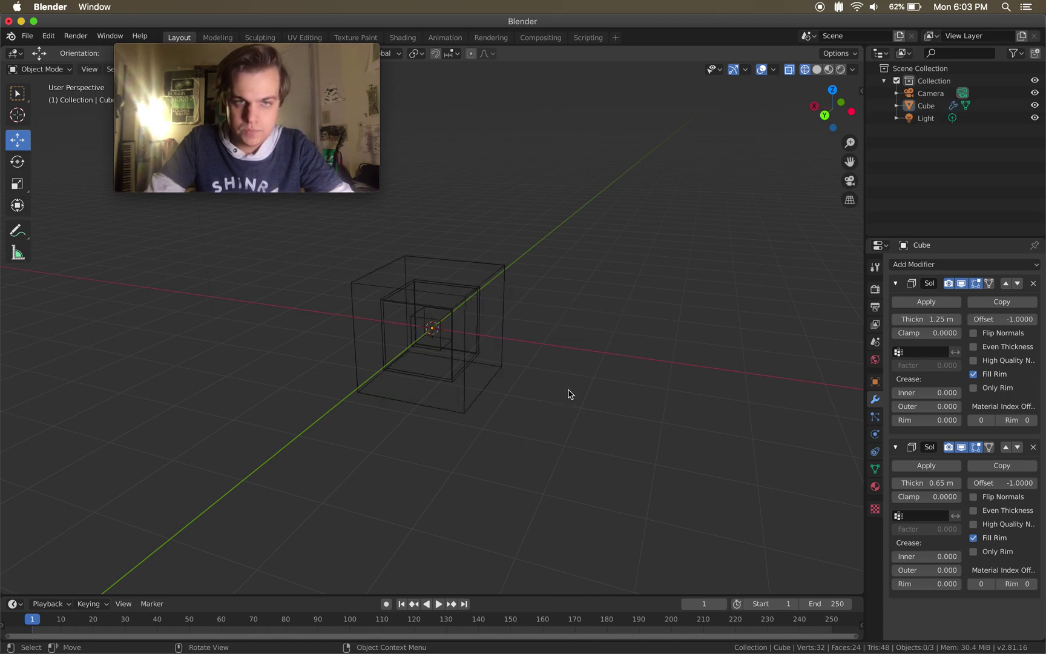
{"action": "key", "text": "z"}
{"action": "left_click", "coordinate": [636, 381]}
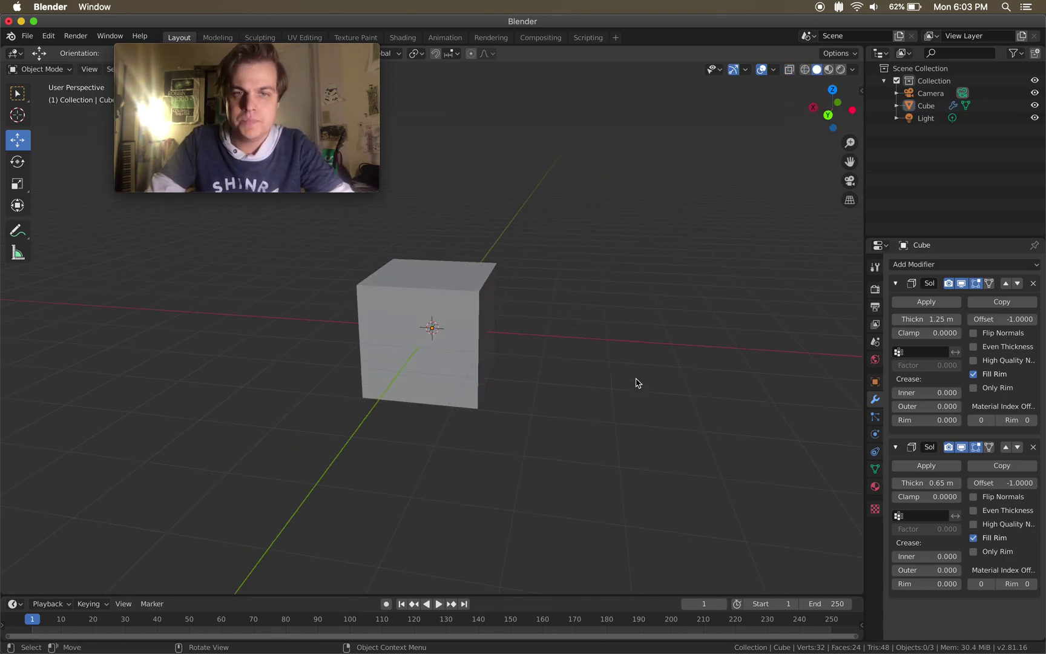
{"action": "scroll", "coordinate": [635, 382], "scroll_direction": "left", "scroll_amount": 2}
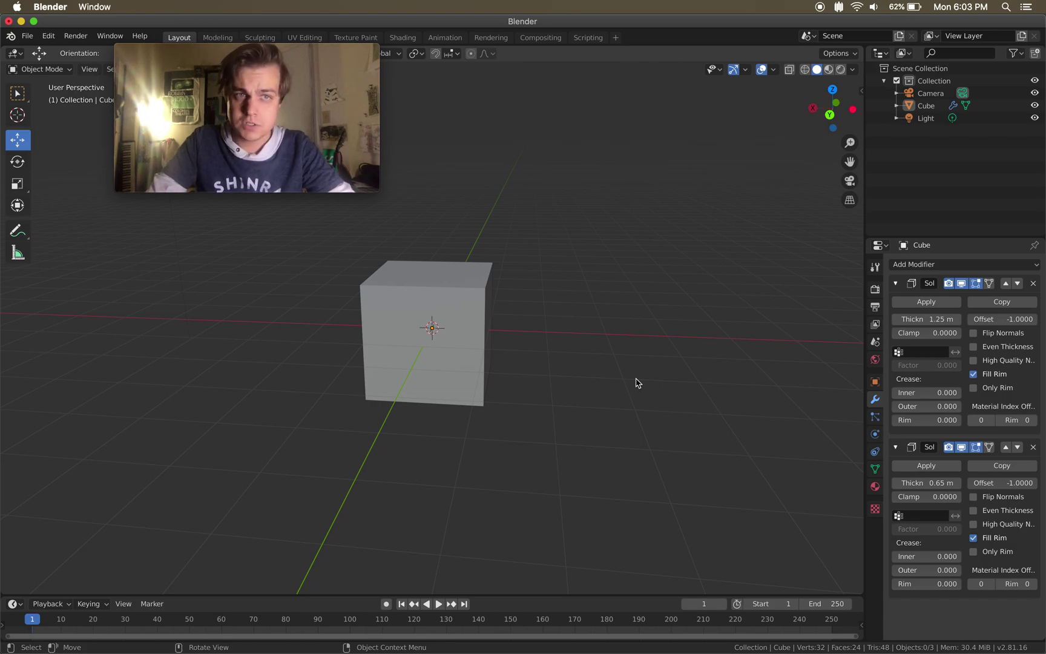
{"action": "scroll", "coordinate": [636, 382], "scroll_direction": "left", "scroll_amount": 5}
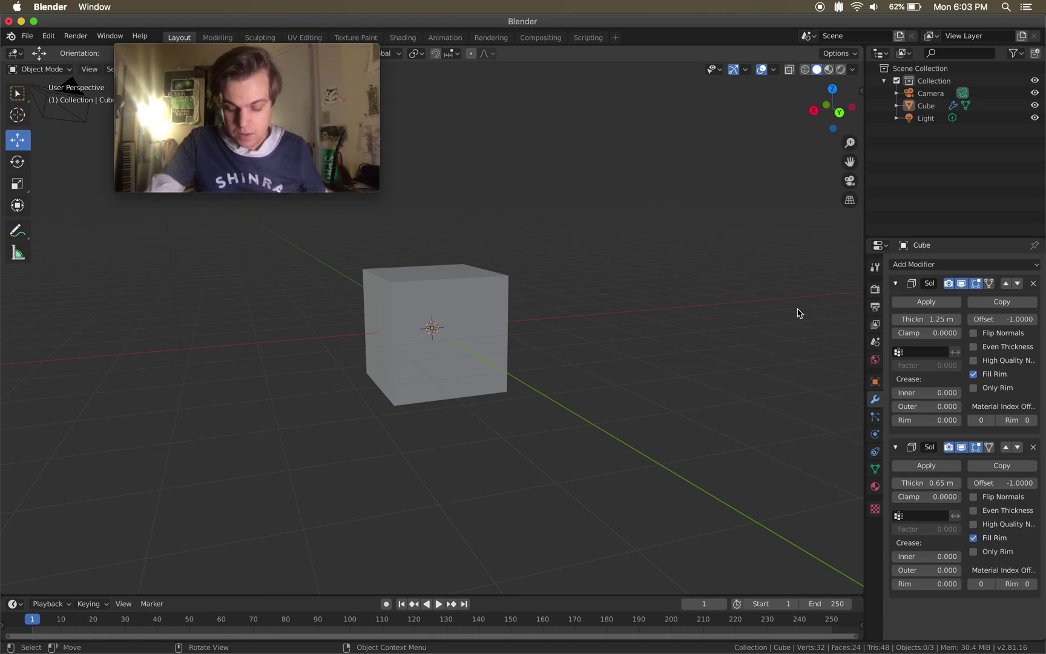
Step: Add a Wireframe modifier below the 1.25 m and 0.65 m Solidify modifiers
{"action": "left_click", "coordinate": [921, 266]}
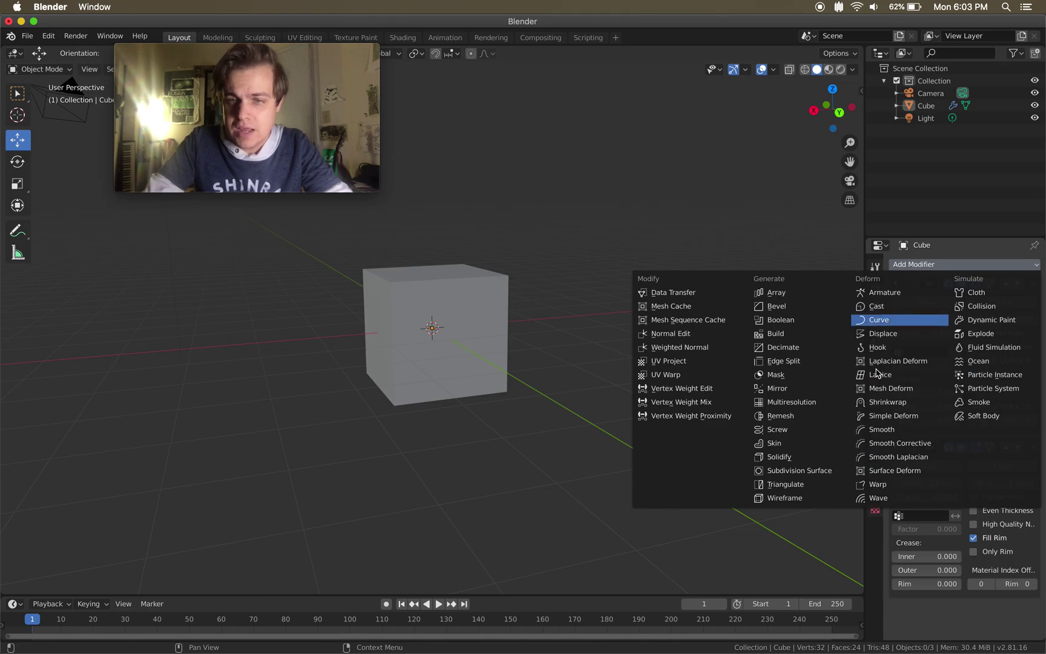
{"action": "left_click", "coordinate": [787, 497]}
{"action": "scroll", "coordinate": [656, 466], "scroll_direction": "left", "scroll_amount": 5}
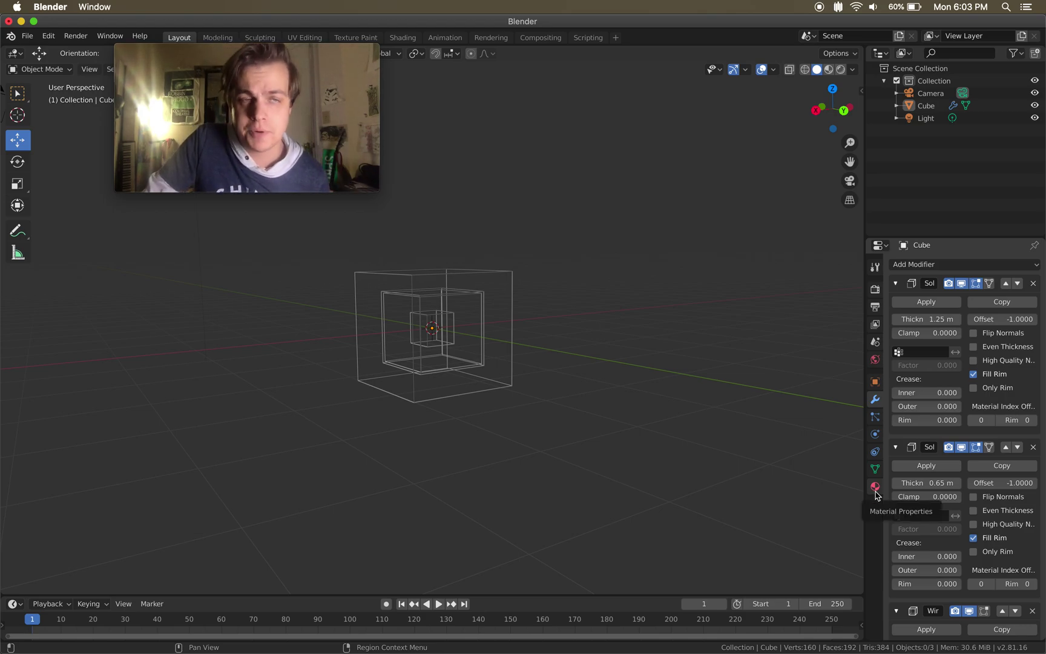
Step: Create a new cube material, change its Surface to Emission and set Strength to 50
{"action": "left_click", "coordinate": [876, 487]}
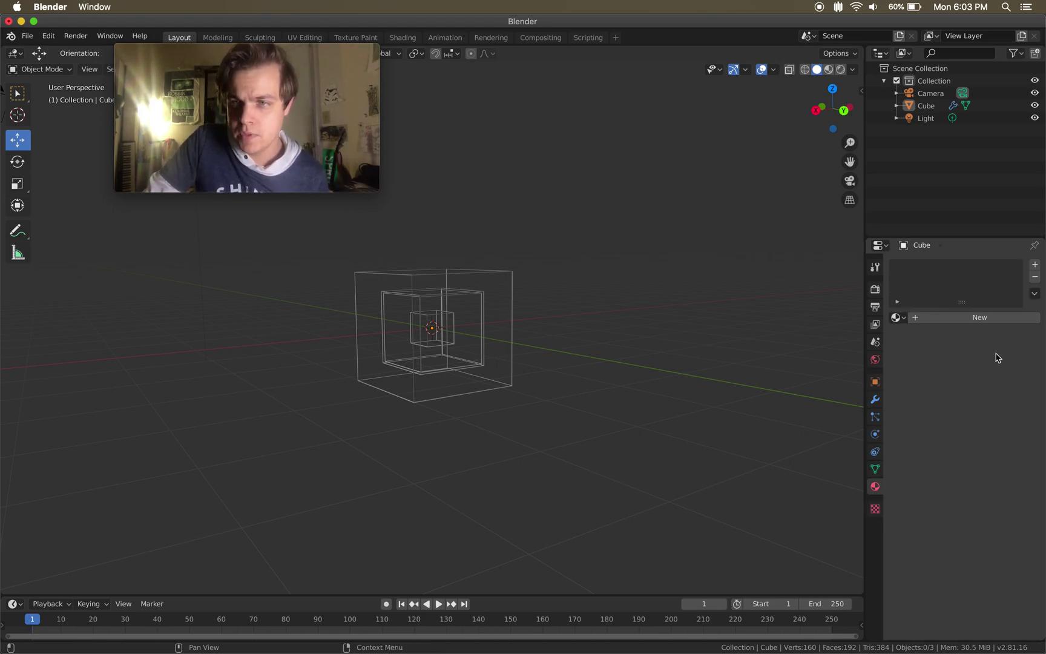
{"action": "left_click", "coordinate": [977, 321]}
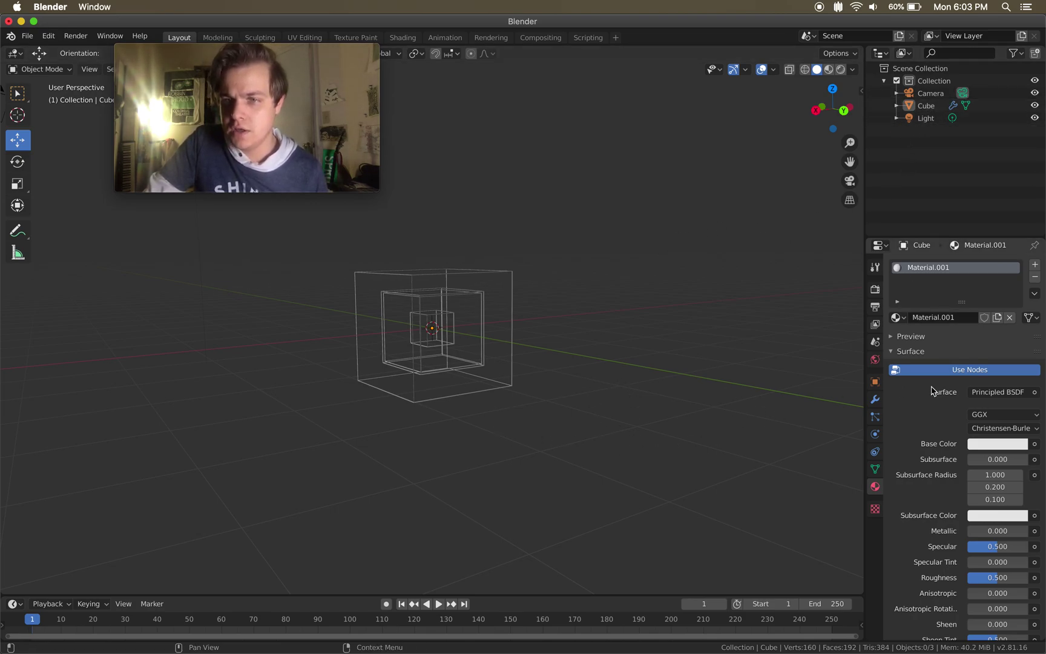
{"action": "left_click", "coordinate": [1000, 392]}
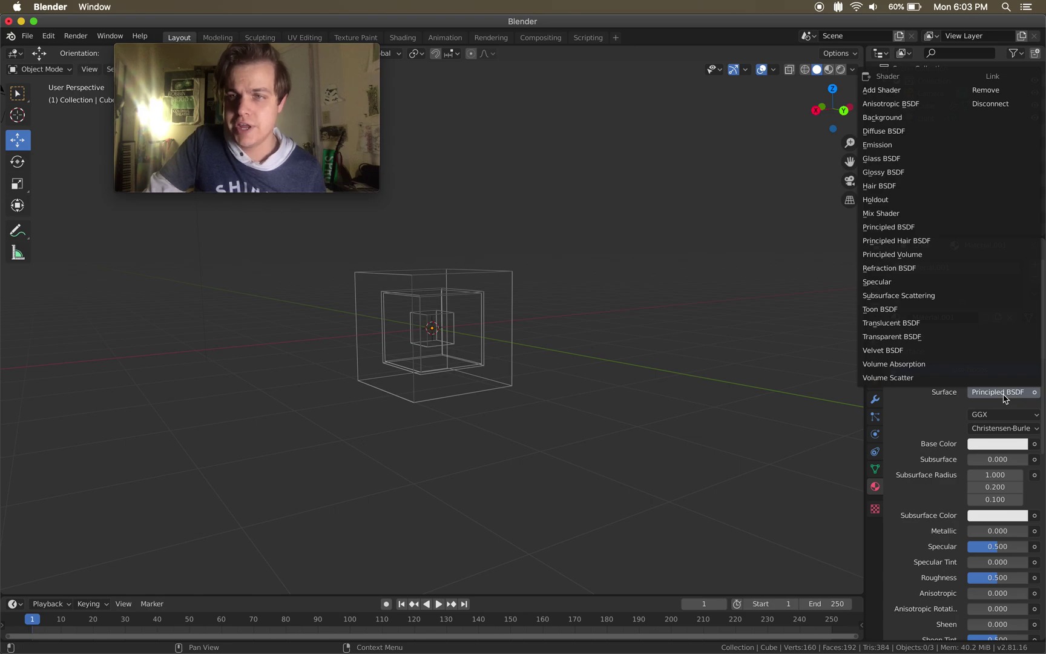
{"action": "left_click", "coordinate": [904, 146]}
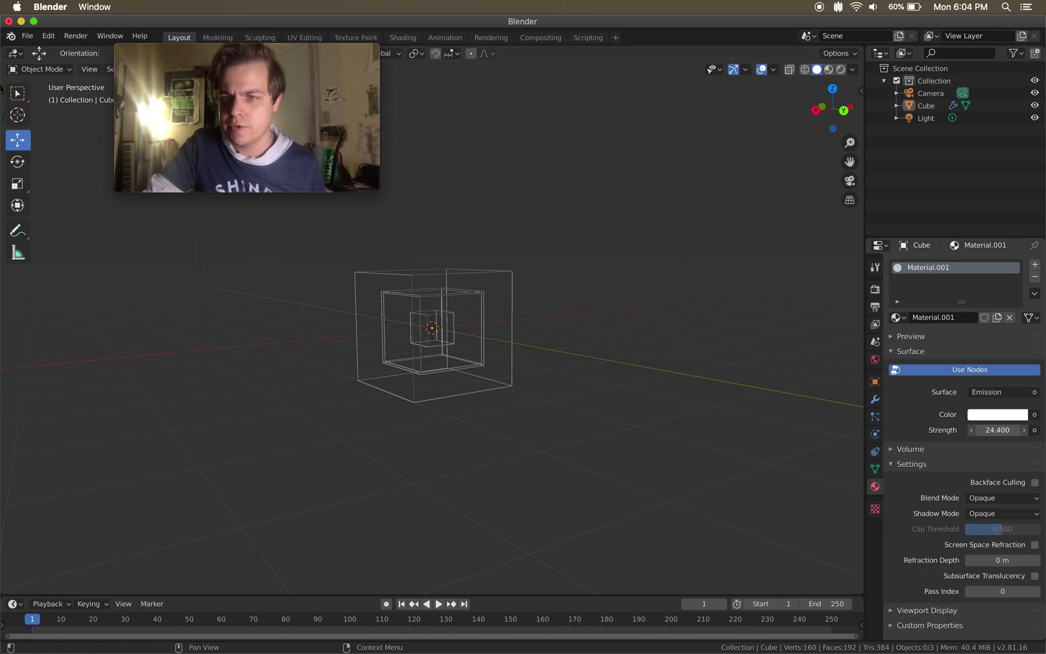
{"action": "left_click", "coordinate": [982, 431]}
{"action": "key", "text": "BackSpace"}
{"action": "type", "text": "50"}
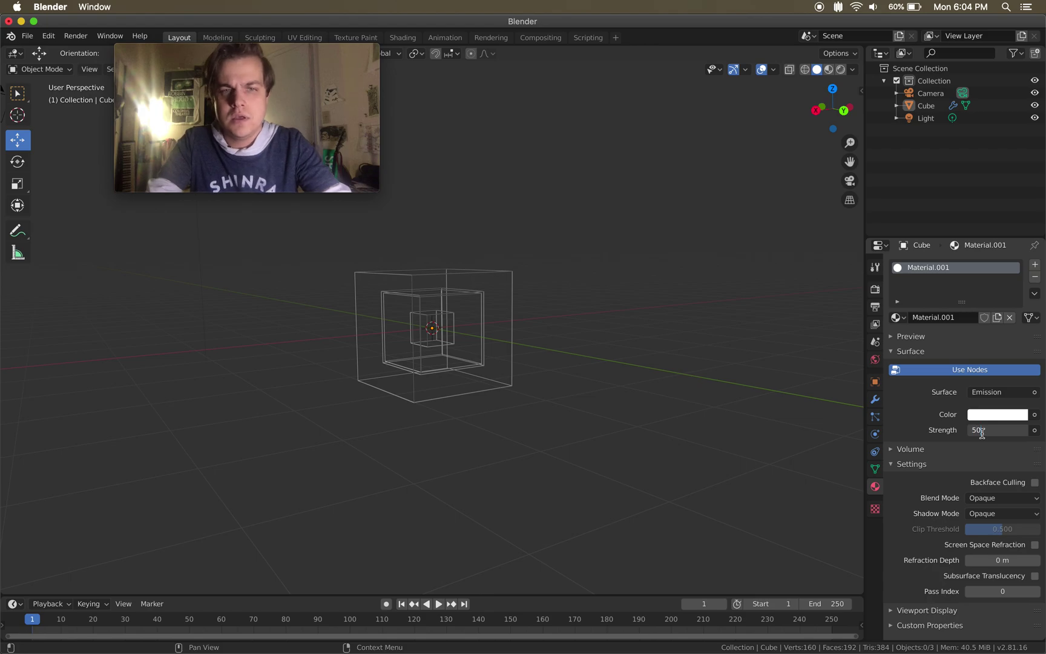
{"action": "key", "text": "Return"}
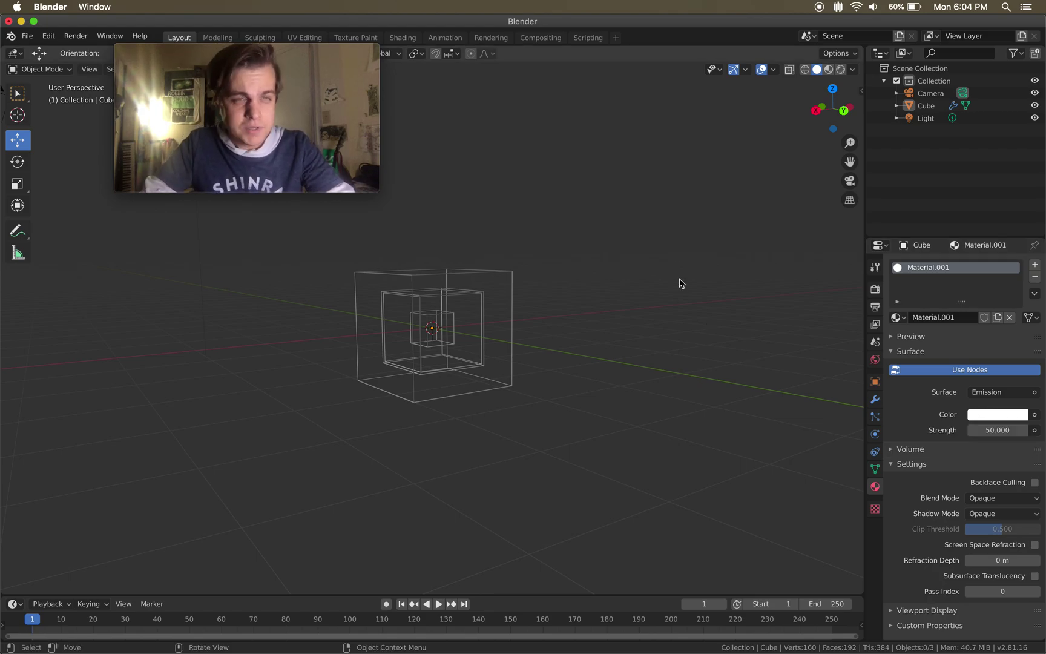
Step: Switch the viewport to Rendered shading and set the Emission colour to cyan
{"action": "key", "text": "z"}
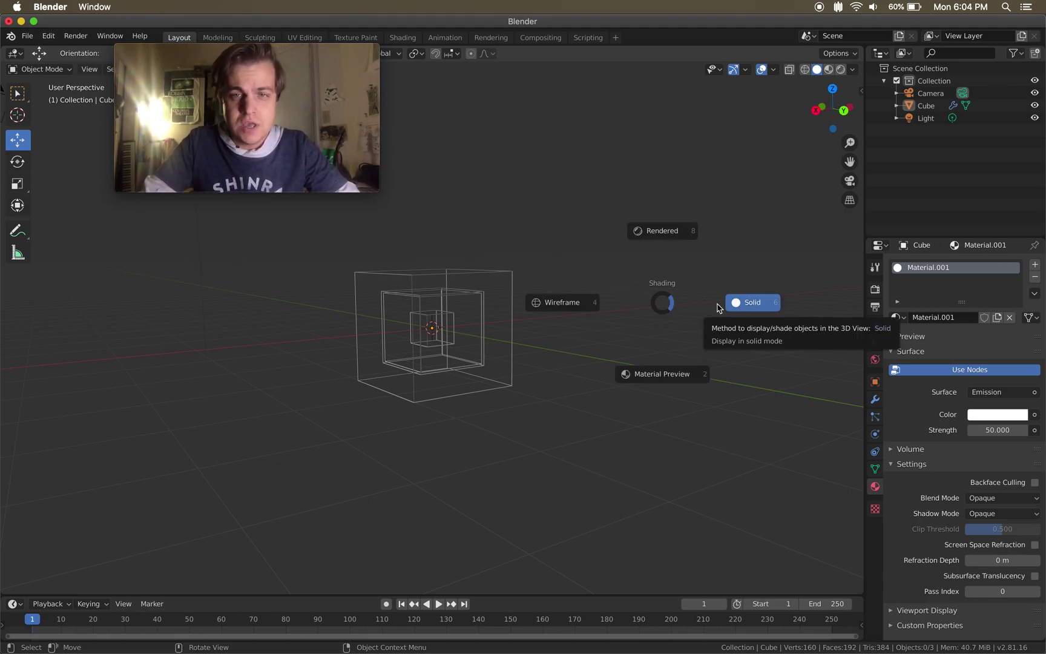
{"action": "left_click", "coordinate": [682, 243]}
{"action": "scroll", "coordinate": [674, 276], "scroll_direction": "up", "scroll_amount": 5}
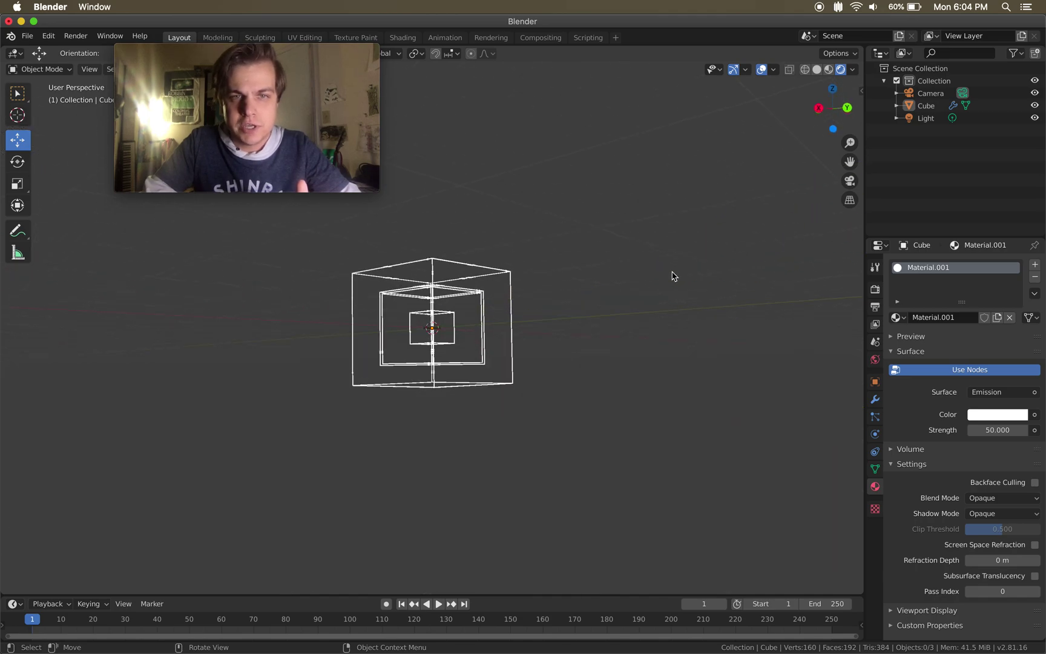
{"action": "scroll", "coordinate": [673, 275], "scroll_direction": "up", "scroll_amount": 5}
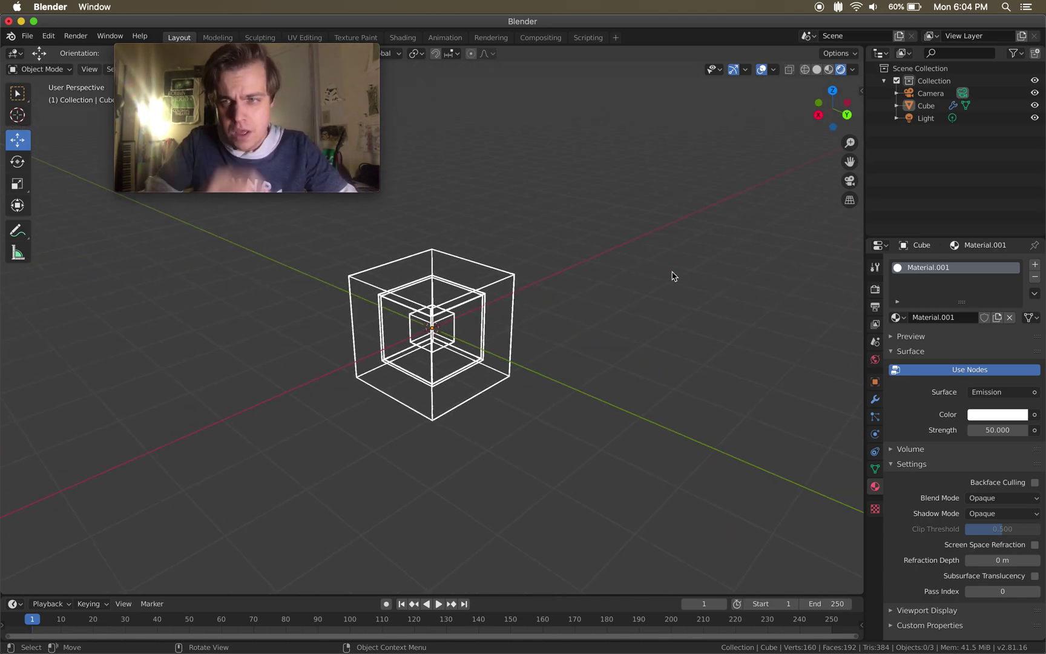
{"action": "left_click", "coordinate": [997, 417]}
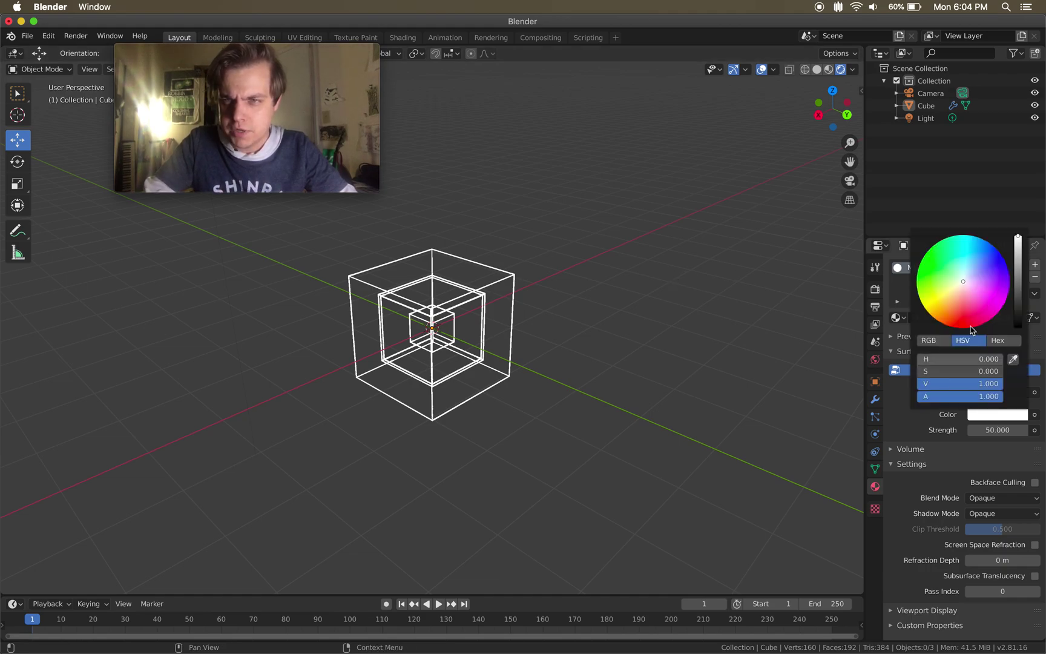
{"action": "left_click_drag", "start_coordinate": [971, 330], "coordinate": [931, 249]}
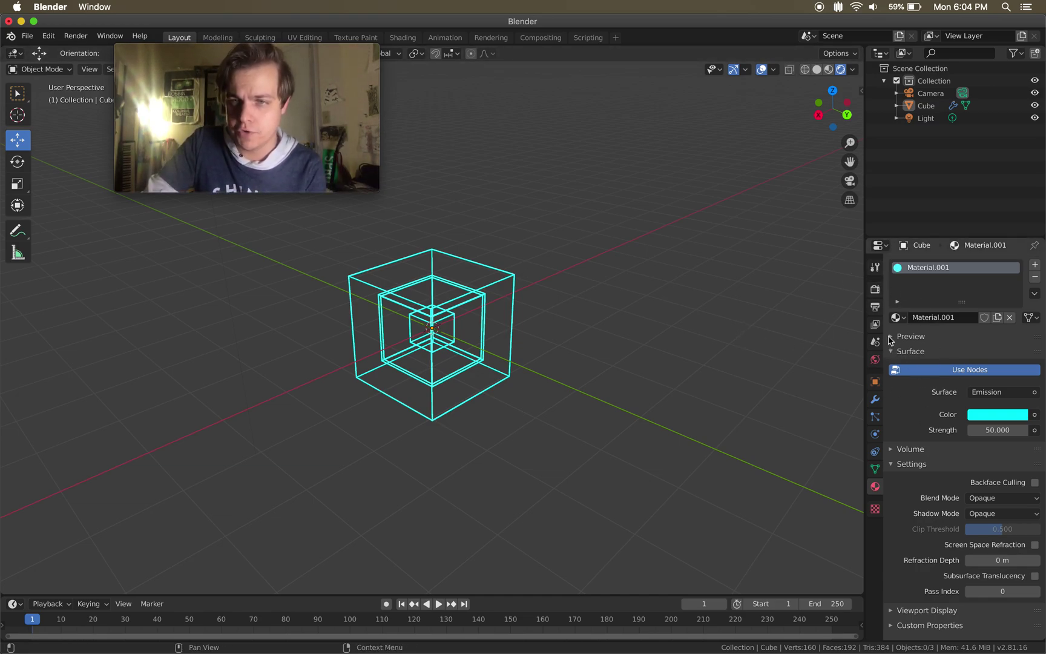
Step: Enable Ambient Occlusion, Screen Space Reflections, Motion Blur and Bloom in the Eevee render settings
{"action": "left_click", "coordinate": [876, 308]}
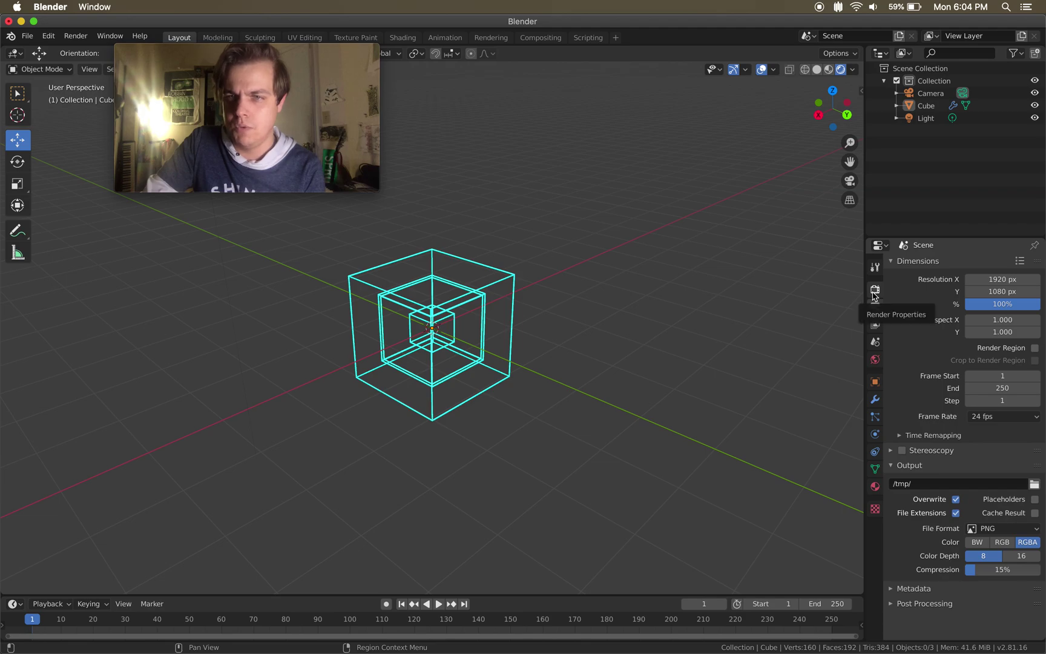
{"action": "left_click", "coordinate": [874, 291]}
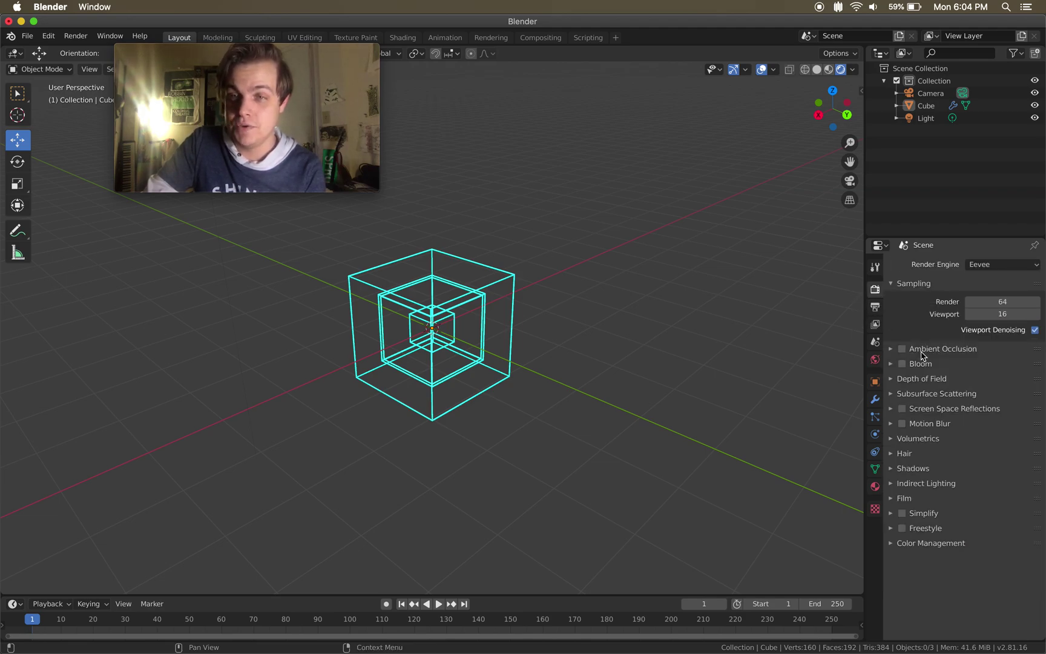
{"action": "left_click", "coordinate": [903, 349]}
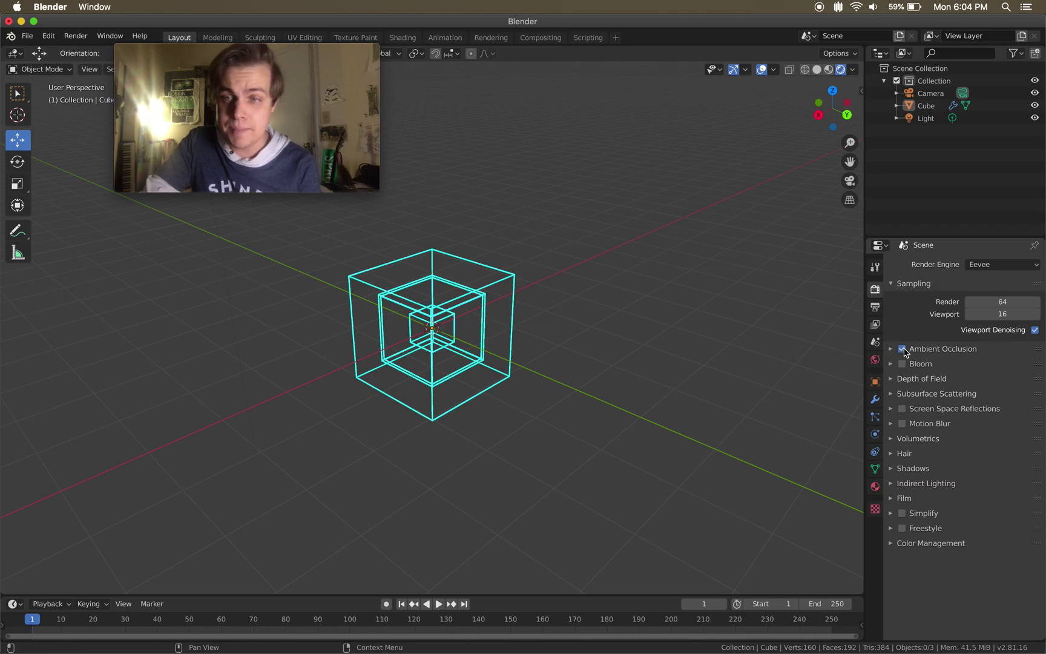
{"action": "left_click", "coordinate": [906, 412]}
{"action": "left_click", "coordinate": [904, 426]}
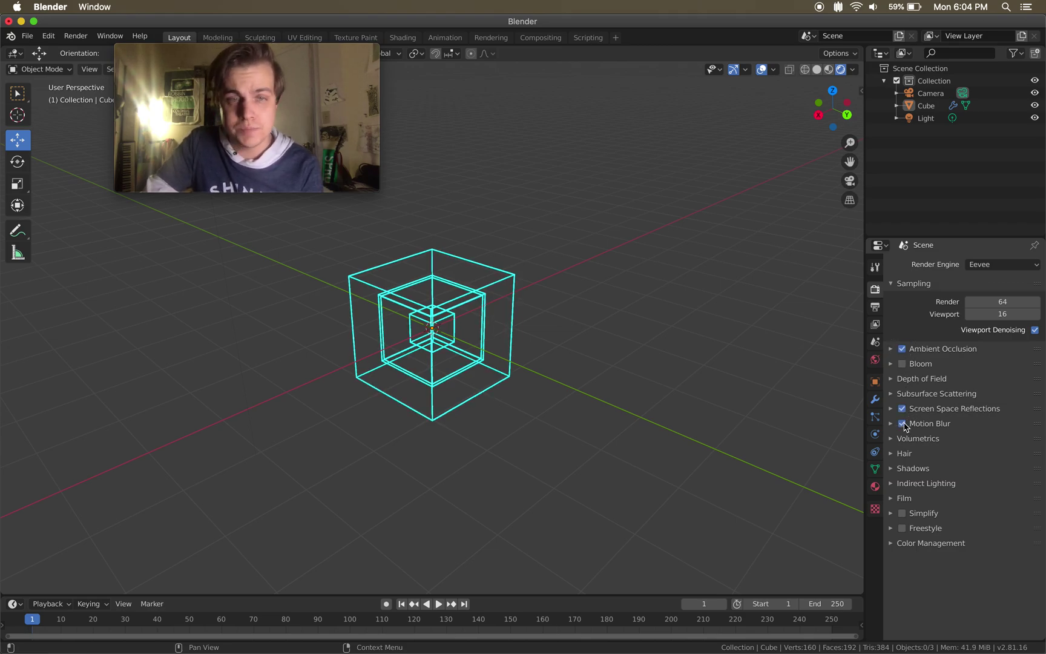
{"action": "left_click", "coordinate": [903, 365]}
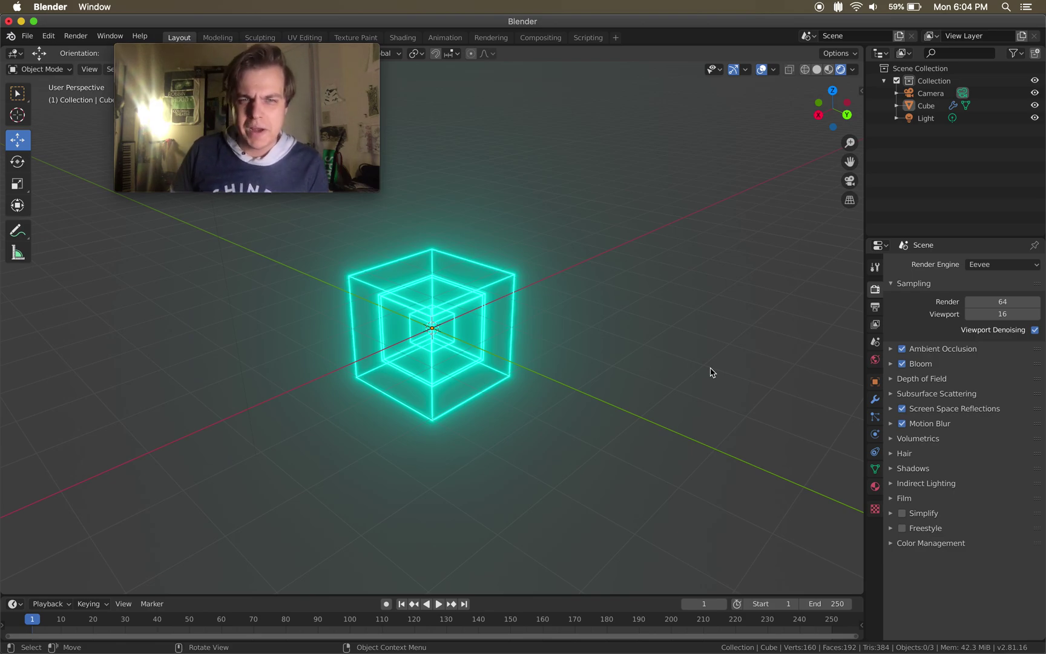
{"action": "scroll", "coordinate": [711, 370], "scroll_direction": "up", "scroll_amount": 5}
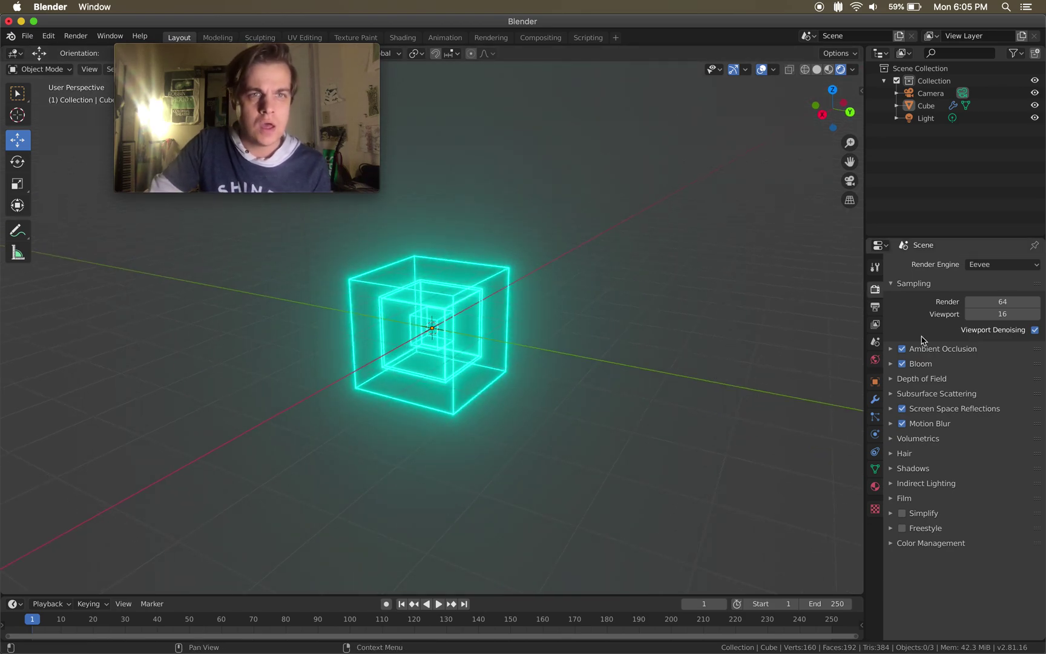
Step: Set the World background colour to black by dragging its value to 0
{"action": "left_click", "coordinate": [875, 360]}
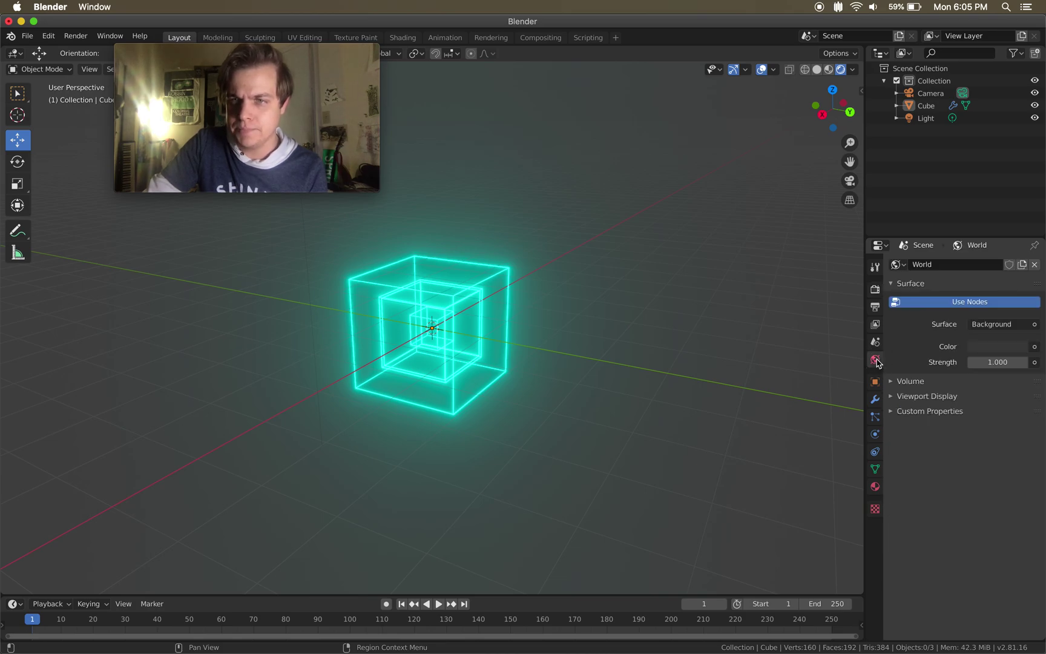
{"action": "left_click", "coordinate": [986, 347]}
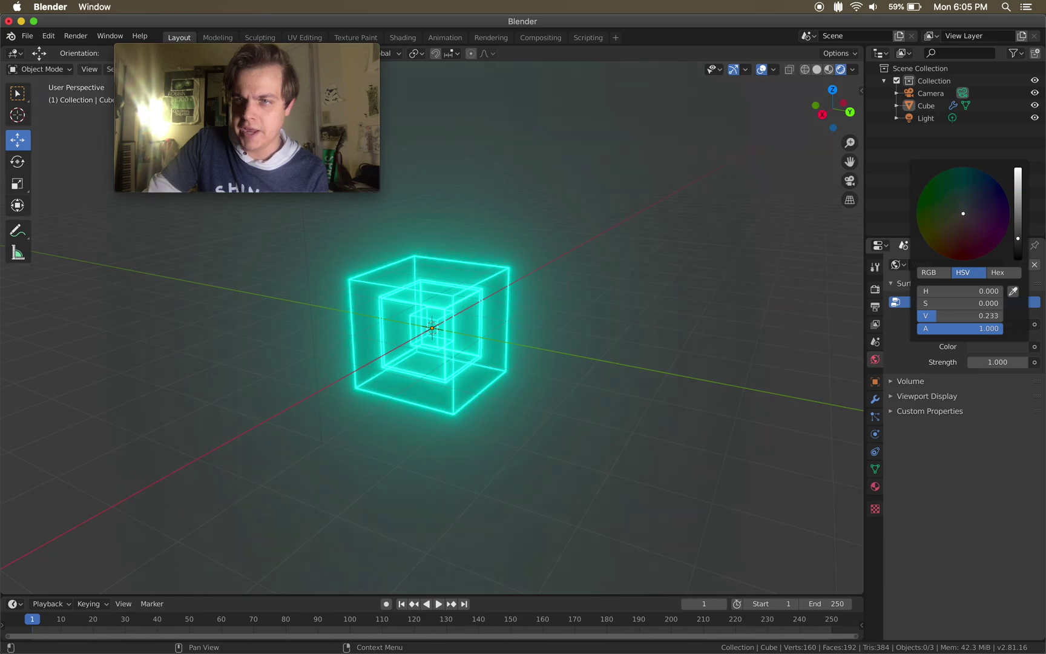
{"action": "left_click_drag", "start_coordinate": [1018, 238], "coordinate": [1018, 260]}
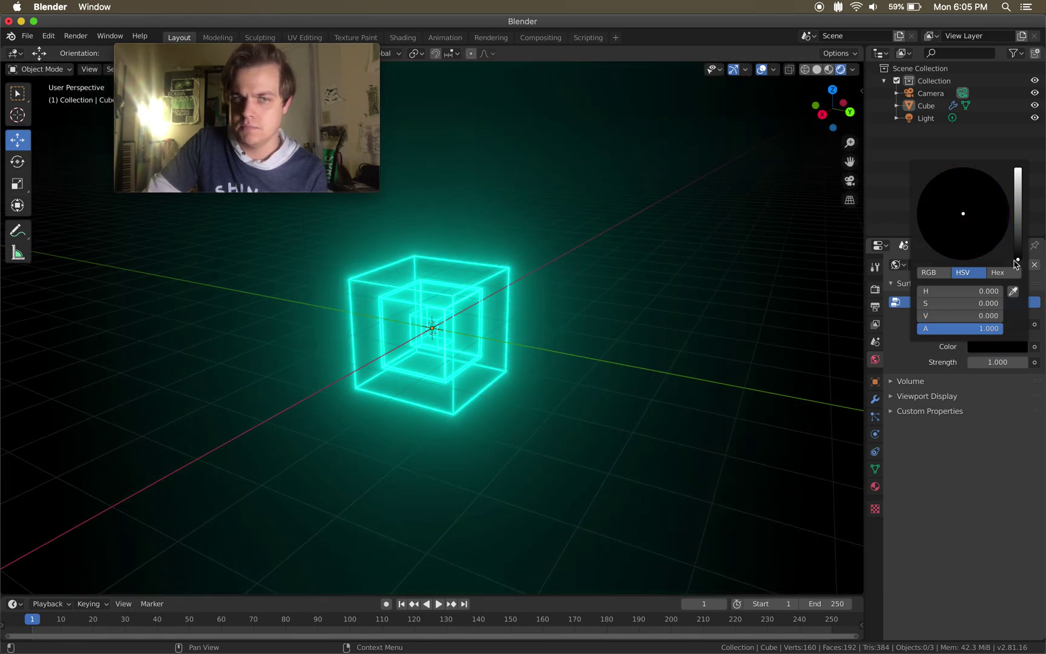
Step: Select the cube and bring up its Object transform properties
{"action": "middle_click_drag", "start_coordinate": [664, 312], "coordinate": [664, 312]}
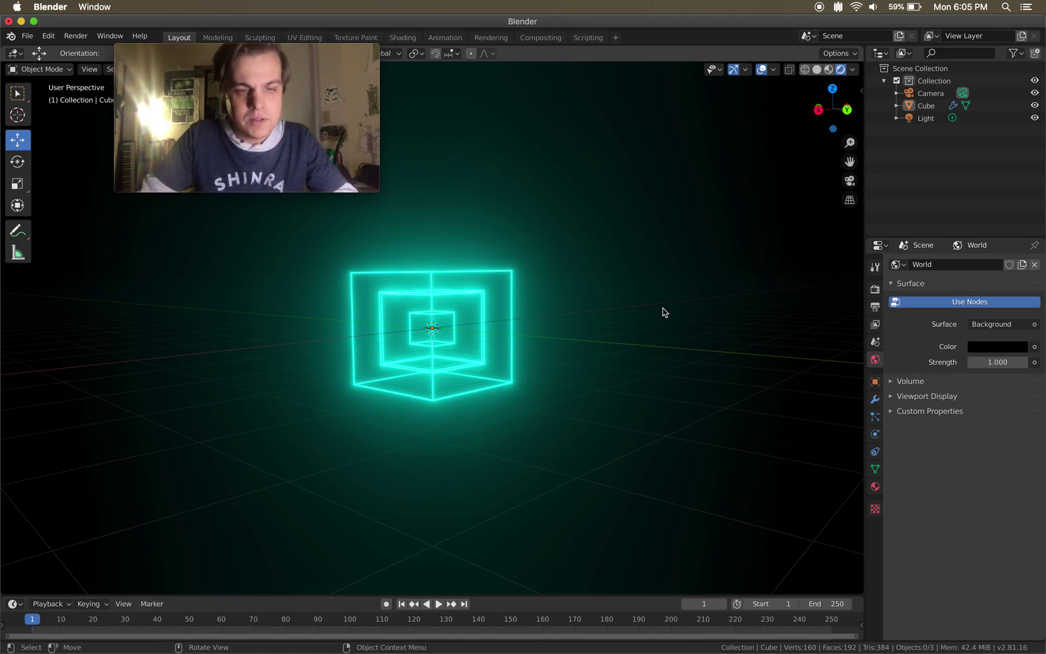
{"action": "left_click", "coordinate": [397, 294]}
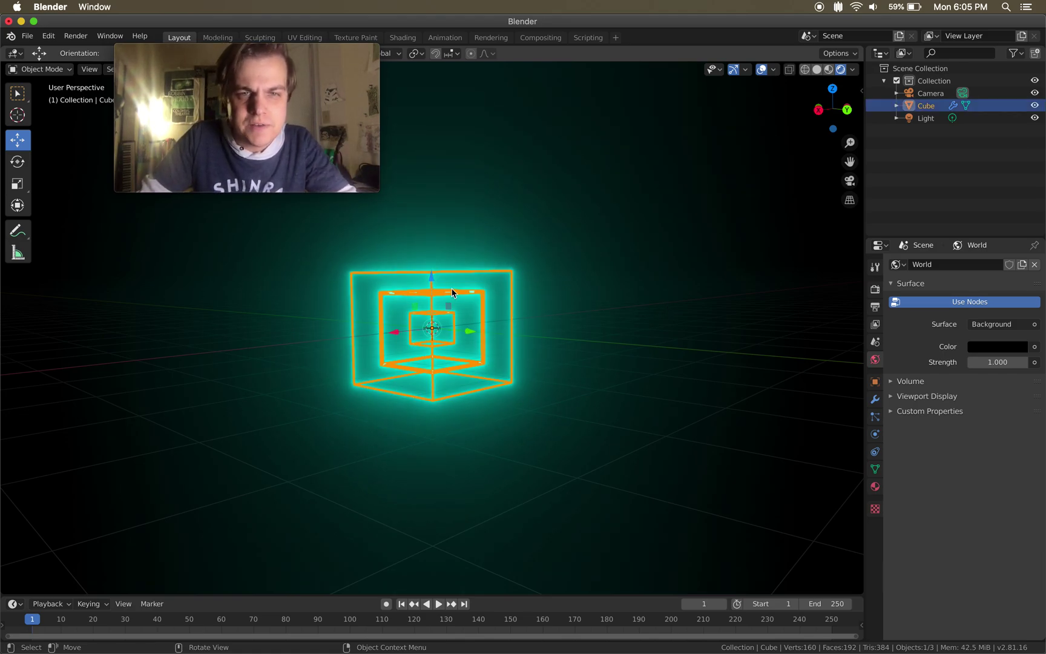
{"action": "middle_click_drag", "start_coordinate": [453, 293], "coordinate": [455, 293]}
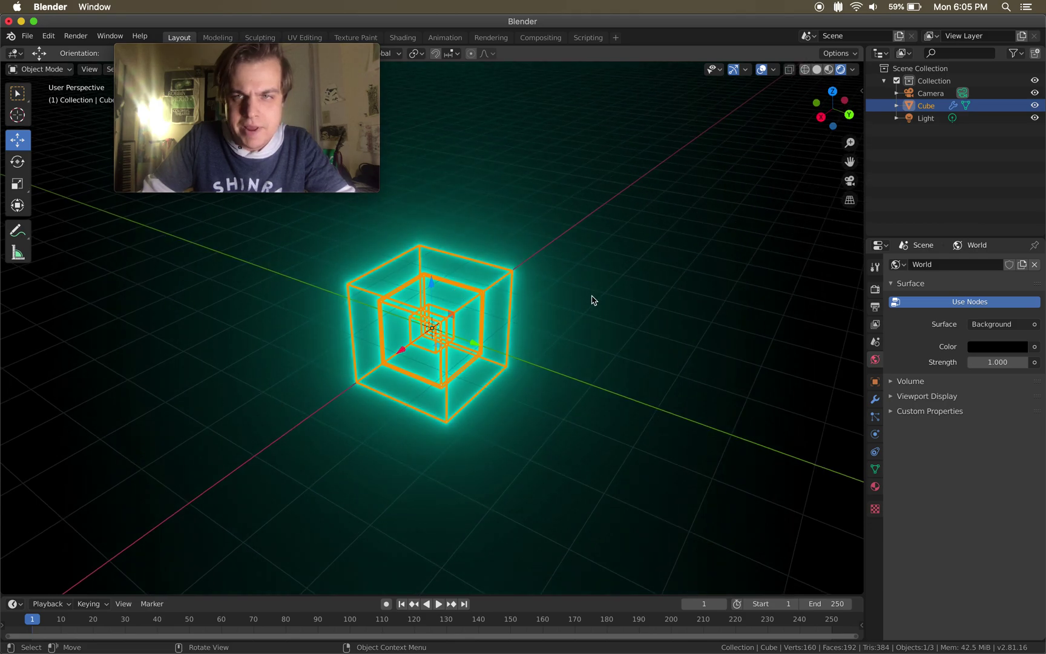
{"action": "left_click", "coordinate": [874, 383]}
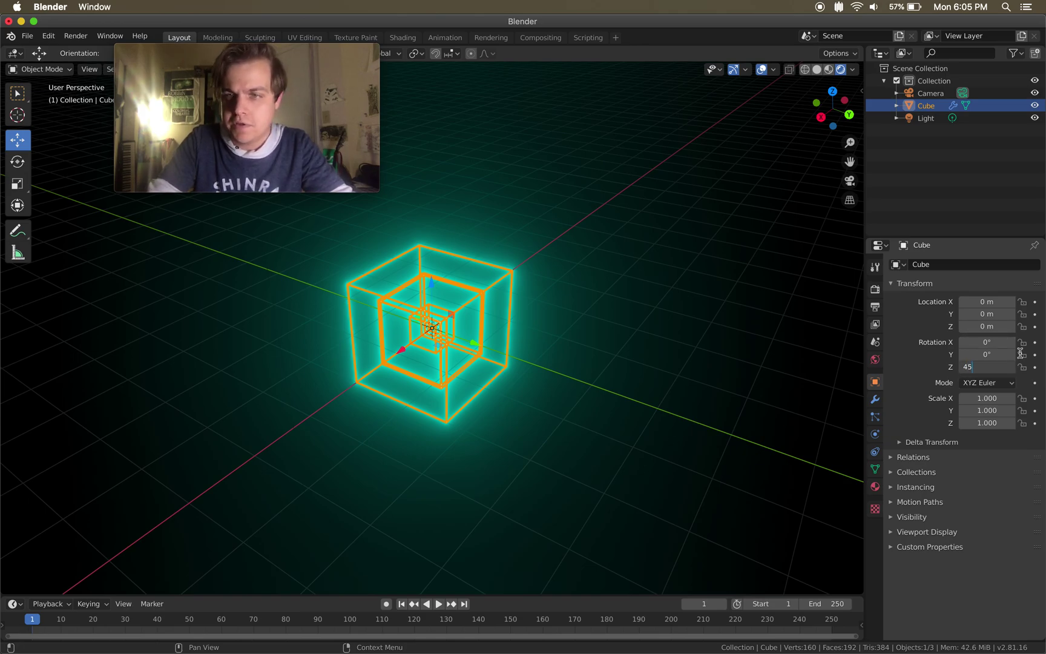
Step: Confirm the cube's 45° Z rotation, then deselect and reselect the nested wireframe cube
{"action": "key", "text": "Return"}
{"action": "scroll", "coordinate": [745, 476], "scroll_direction": "down", "scroll_amount": 5}
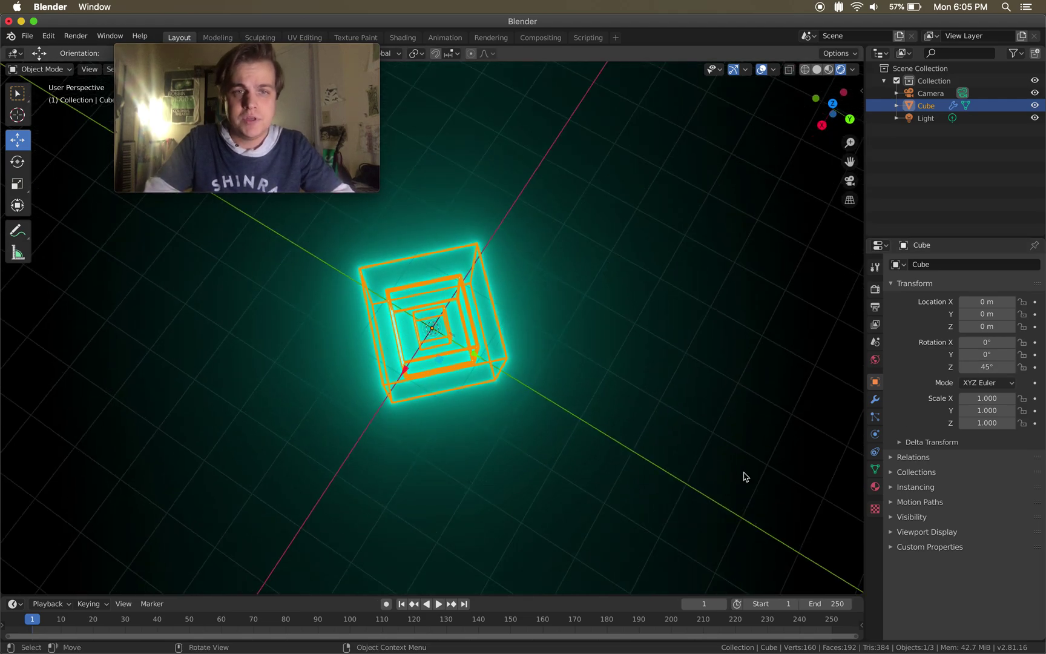
{"action": "scroll", "coordinate": [744, 477], "scroll_direction": "up", "scroll_amount": 5}
{"action": "left_click", "coordinate": [671, 440]}
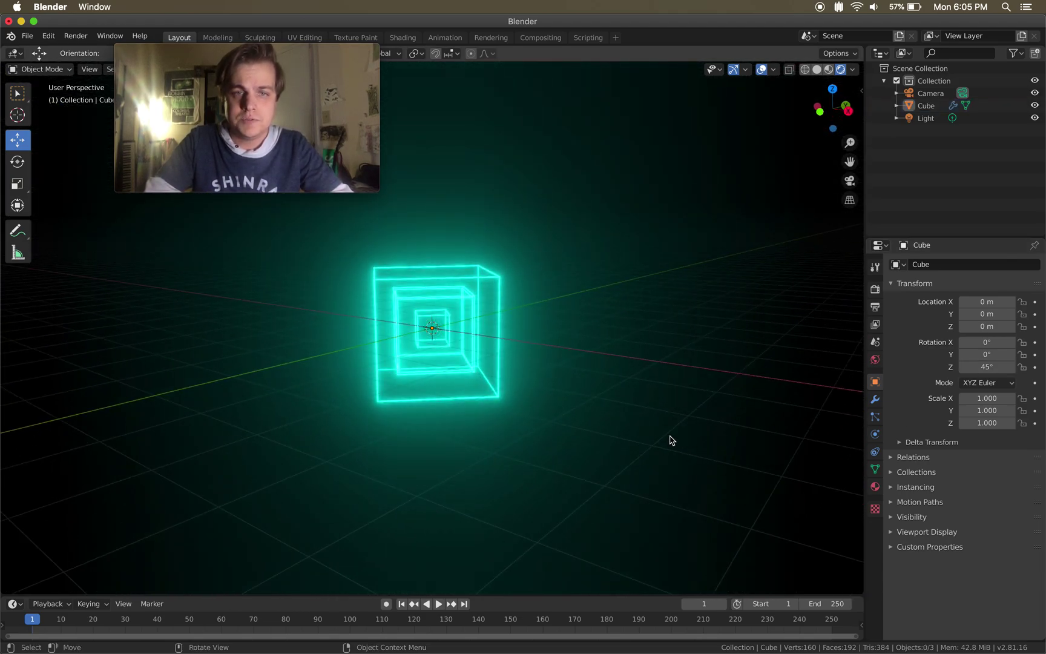
{"action": "scroll", "coordinate": [671, 440], "scroll_direction": "right", "scroll_amount": 5}
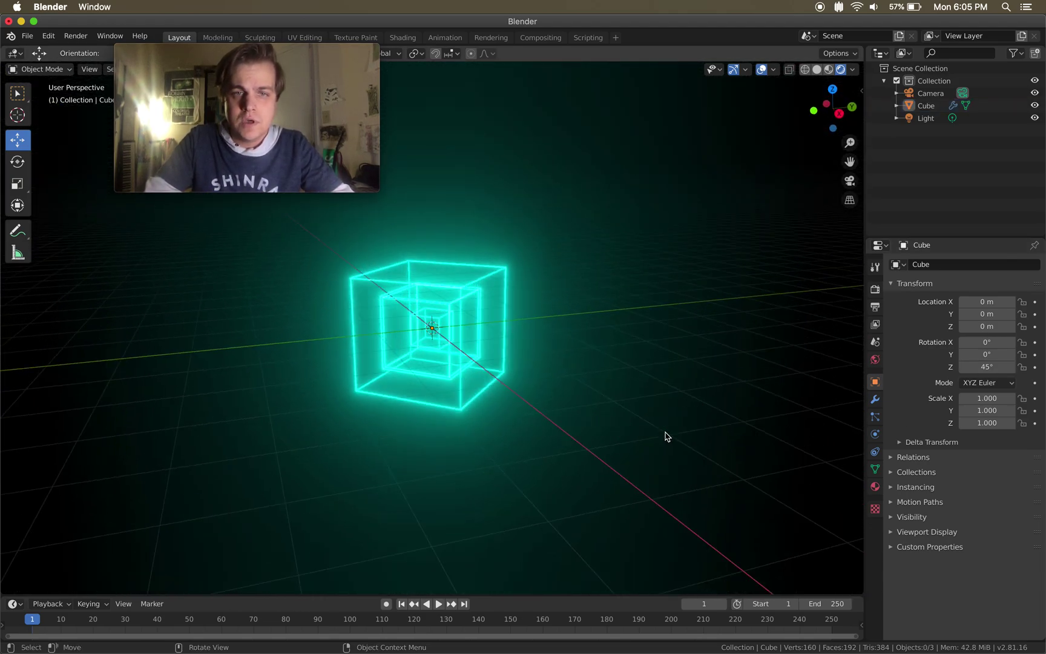
{"action": "left_click", "coordinate": [511, 343]}
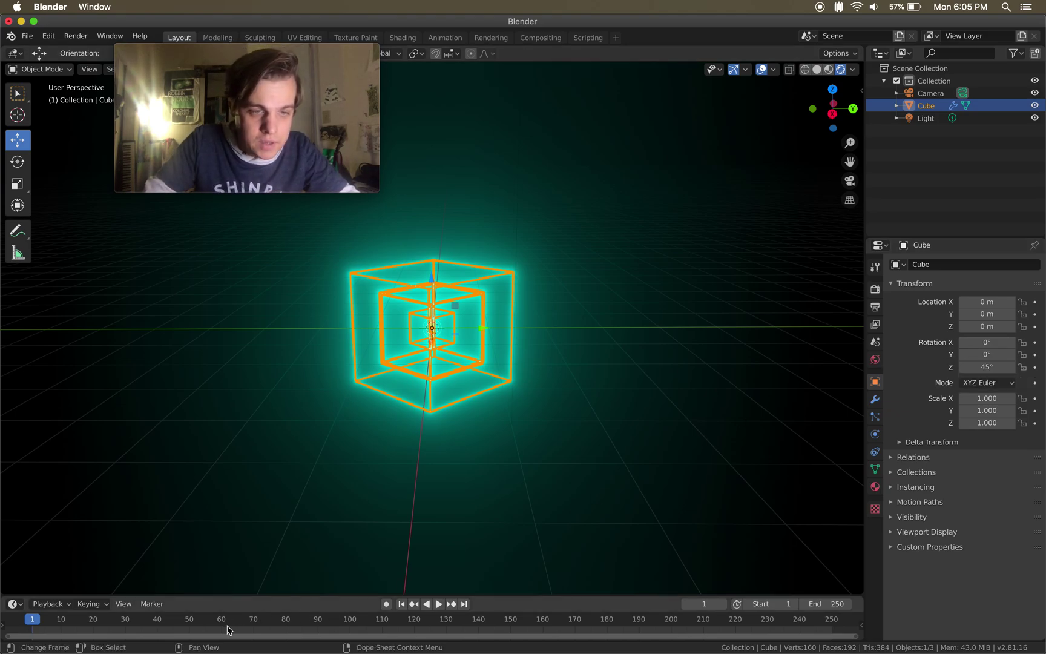
Step: Enlarge the timeline area and set the animation's end frame to 120
{"action": "left_click_drag", "start_coordinate": [216, 595], "coordinate": [223, 543]}
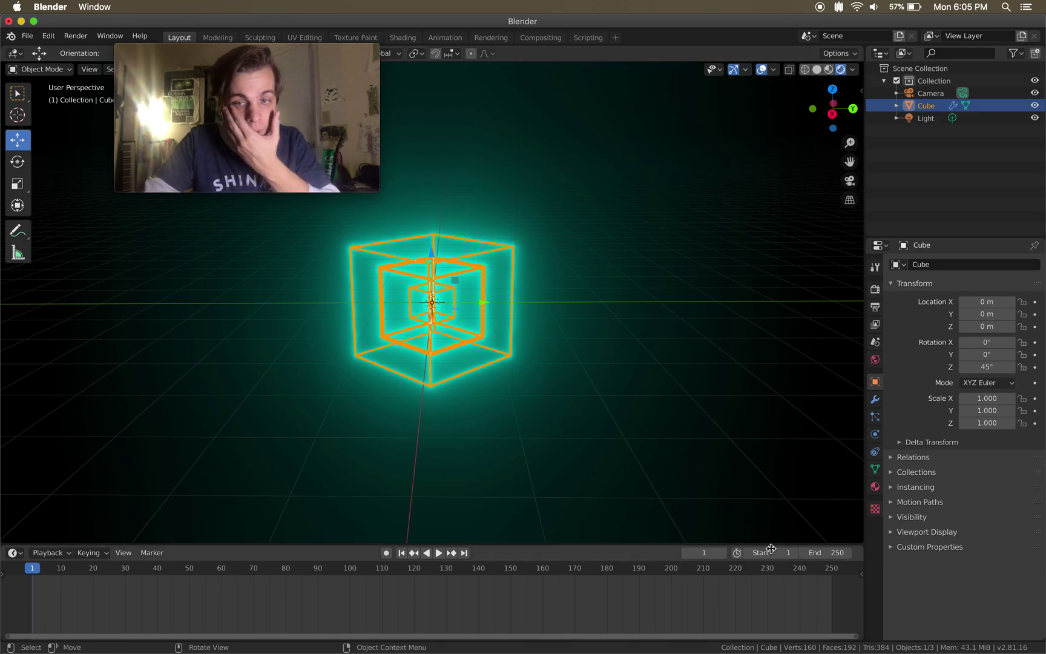
{"action": "left_click", "coordinate": [834, 552]}
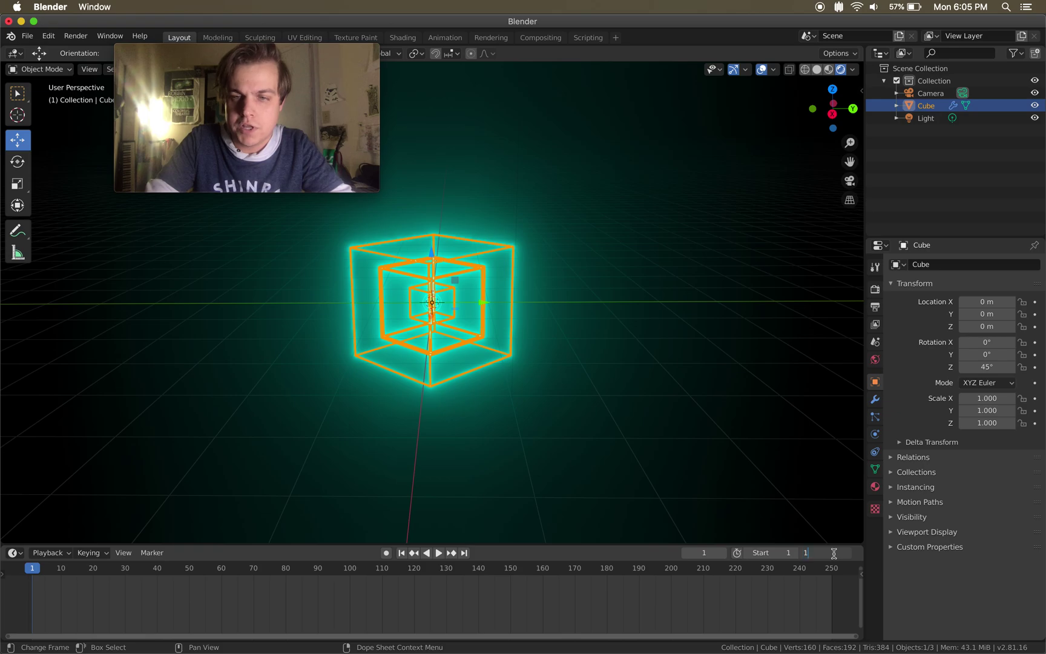
{"action": "type", "text": "120"}
{"action": "key", "text": "Return"}
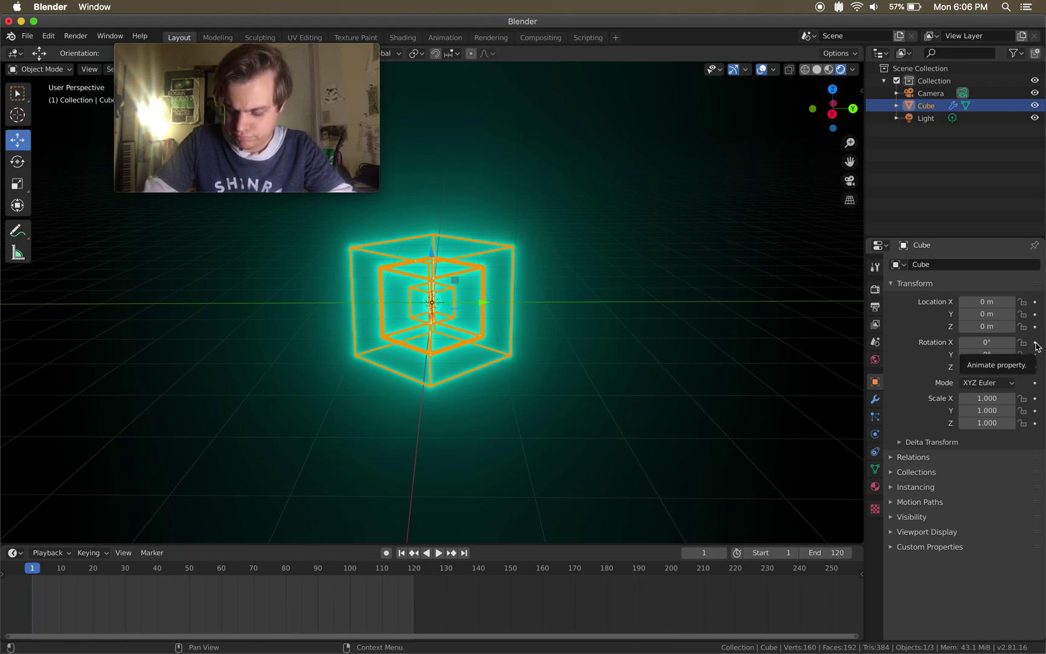
Step: Keyframe the second Solidify thickness at 0.65 m on frame 1 and 2.03 m on frame 60
{"action": "left_click", "coordinate": [874, 400]}
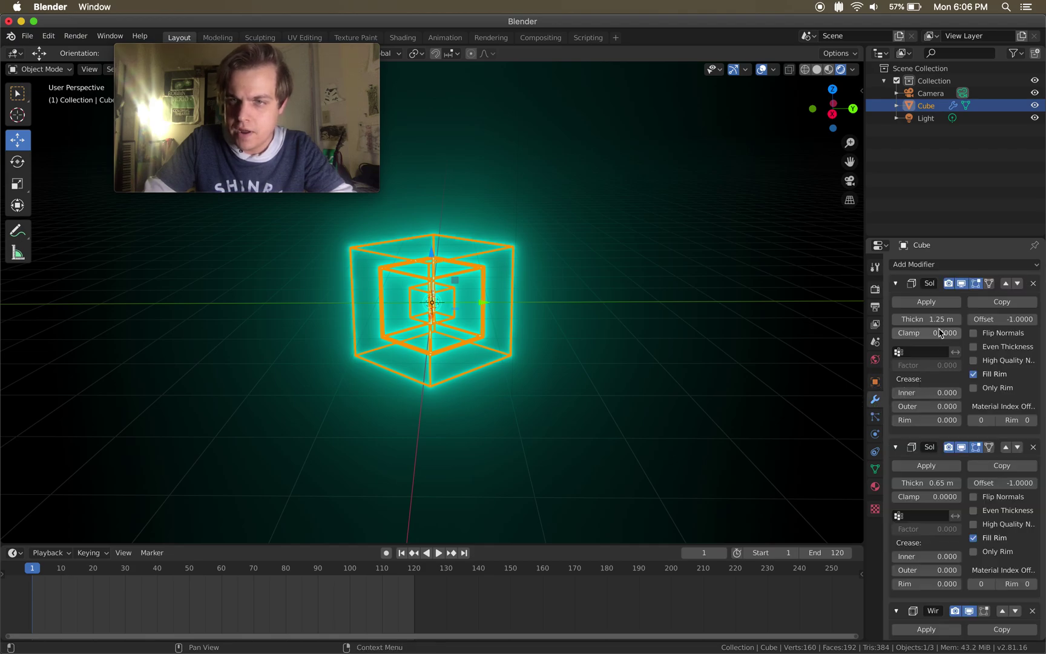
{"action": "right_click", "coordinate": [937, 485]}
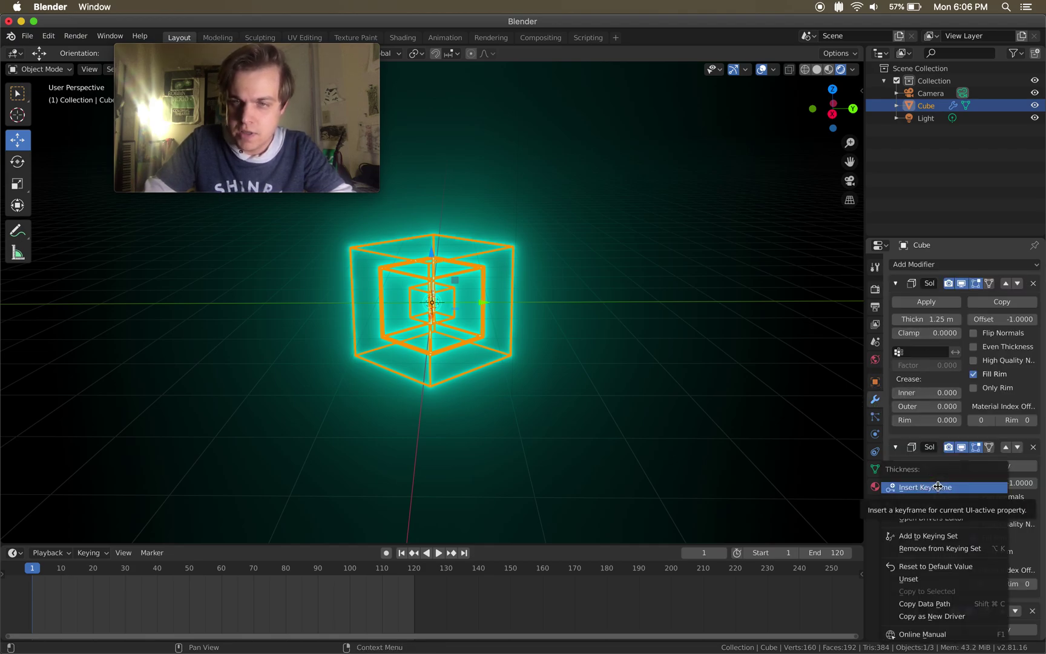
{"action": "left_click", "coordinate": [935, 485]}
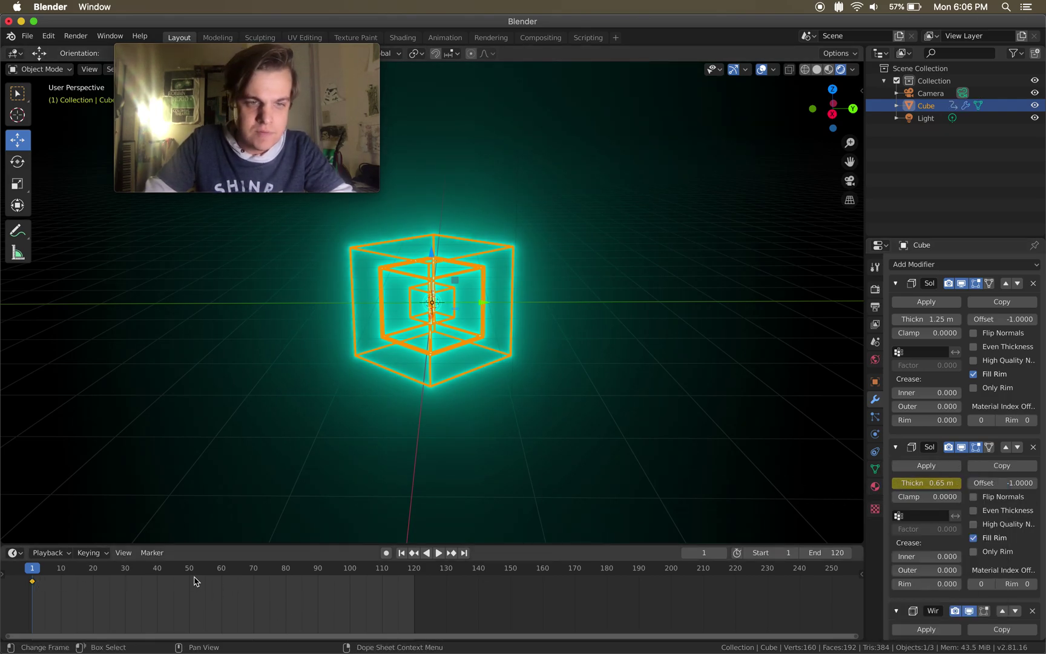
{"action": "left_click_drag", "start_coordinate": [194, 581], "coordinate": [221, 580]}
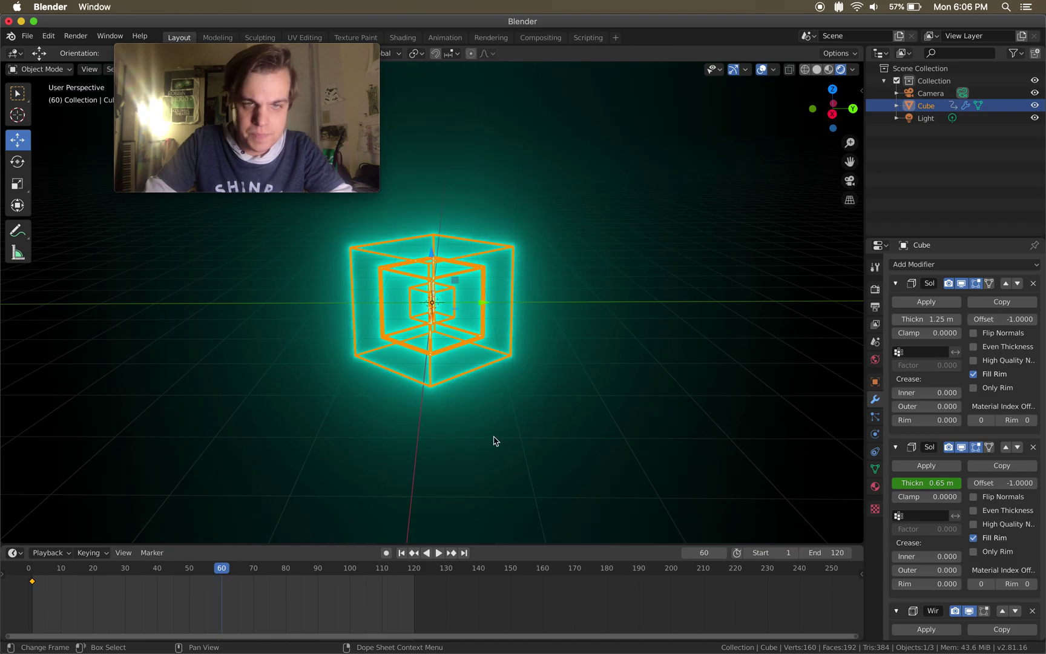
{"action": "mouse_move", "coordinate": [926, 483]}
{"action": "left_mouse_down"}
{"action": "mouse_move", "coordinate": [1024, 483]}
{"action": "mouse_move", "coordinate": [940, 482]}
{"action": "left_mouse_up"}
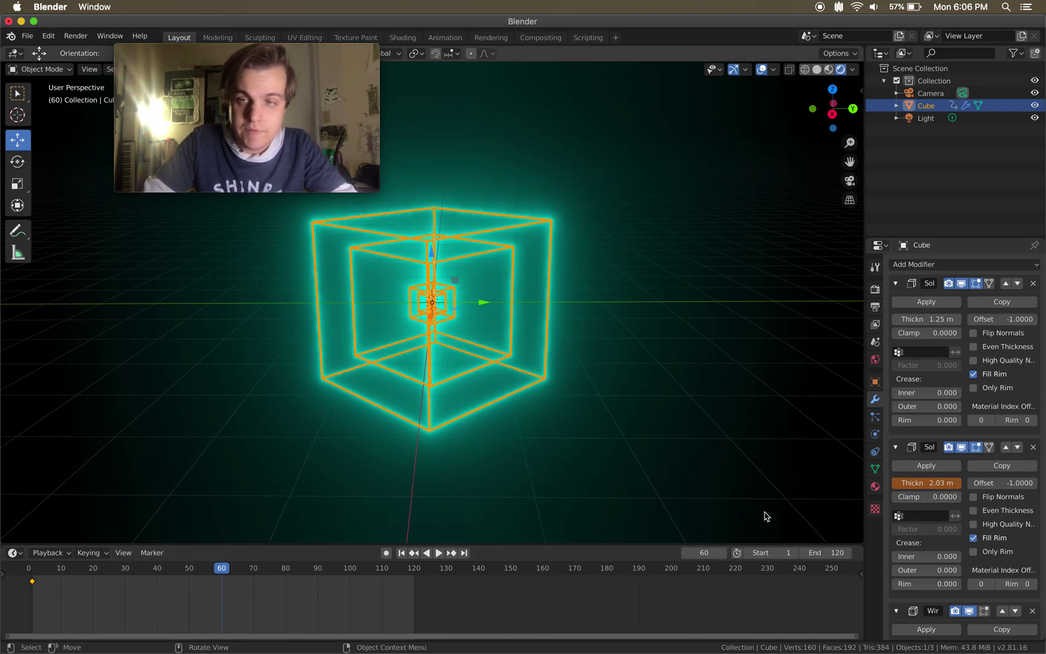
{"action": "right_click", "coordinate": [927, 481]}
{"action": "left_click", "coordinate": [927, 479]}
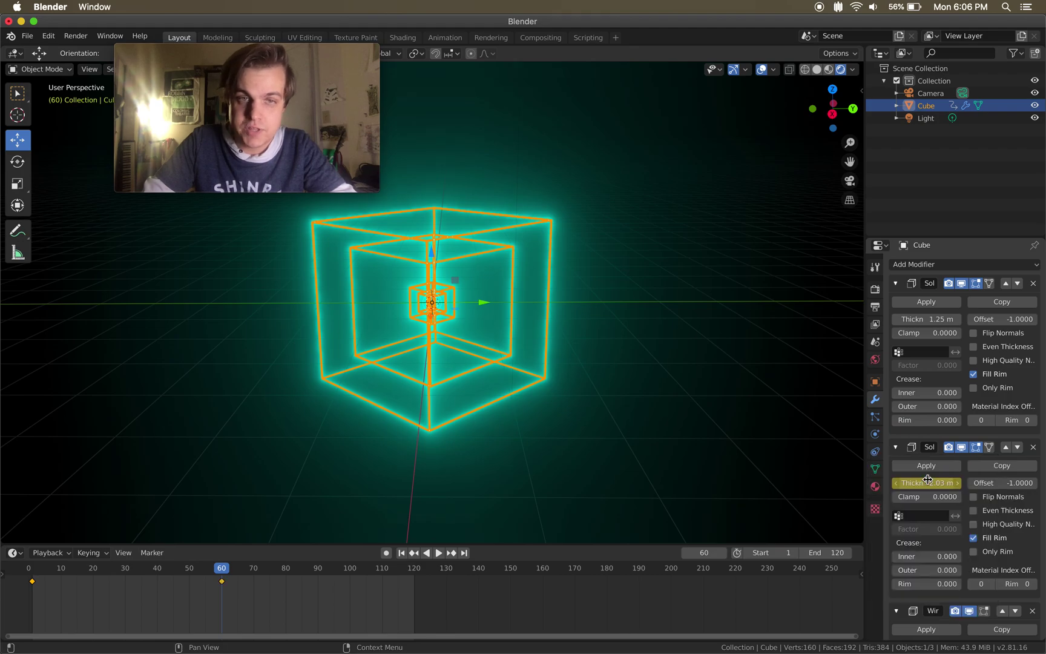
Step: Keyframe the second Solidify thickness back to 0.65 m at frame 120
{"action": "left_click_drag", "start_coordinate": [409, 575], "coordinate": [415, 574]}
{"action": "left_click", "coordinate": [939, 483]}
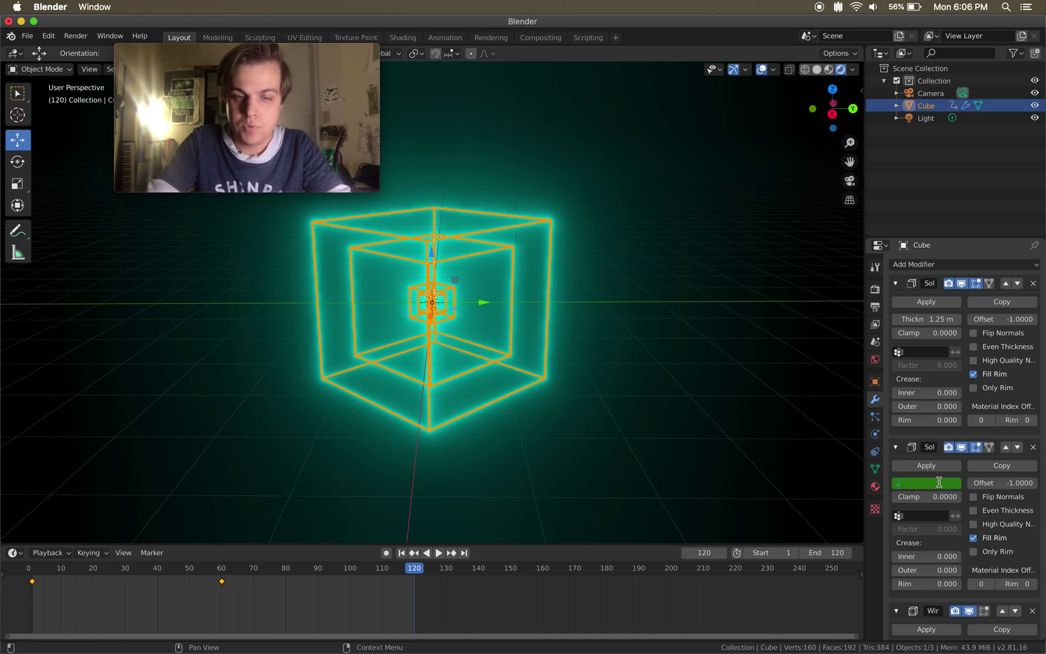
{"action": "type", "text": ".65"}
{"action": "key", "text": "Return"}
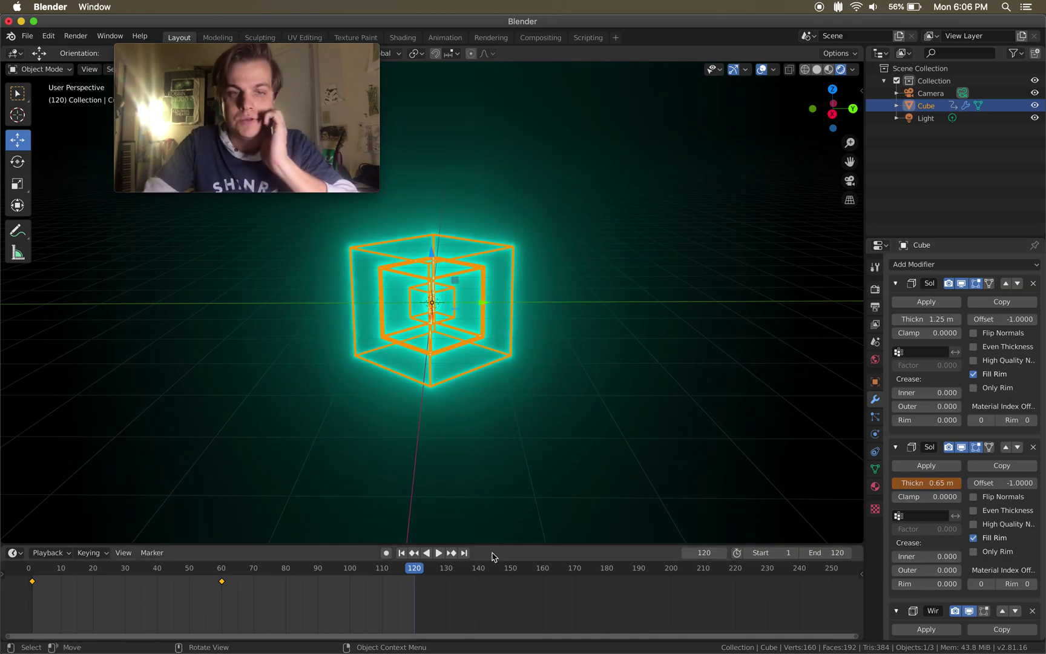
{"action": "right_click", "coordinate": [923, 483]}
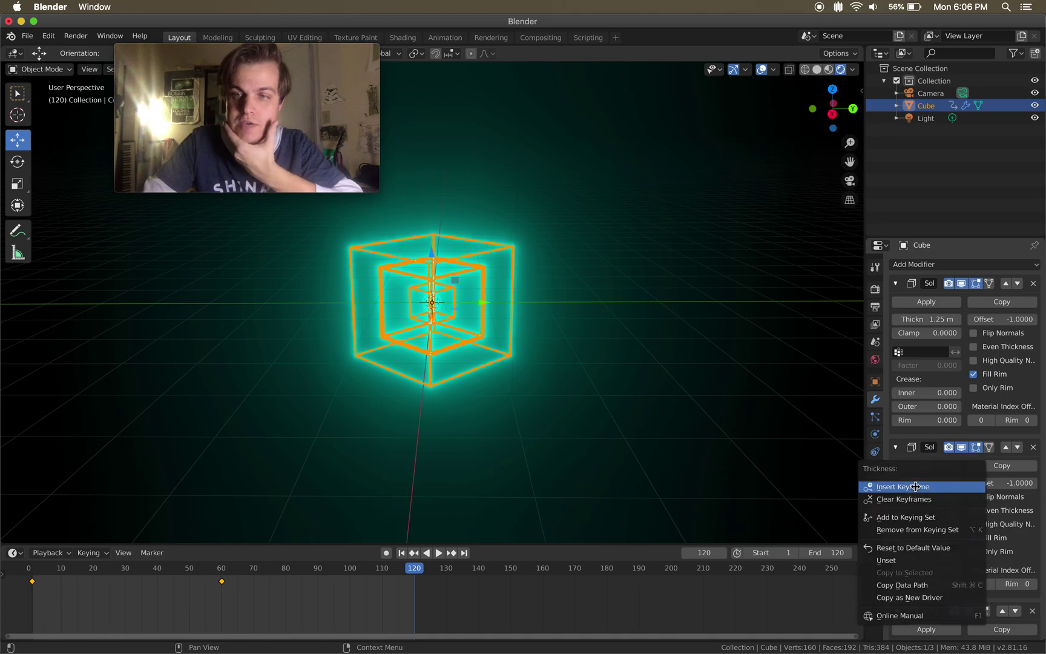
{"action": "left_click", "coordinate": [916, 484]}
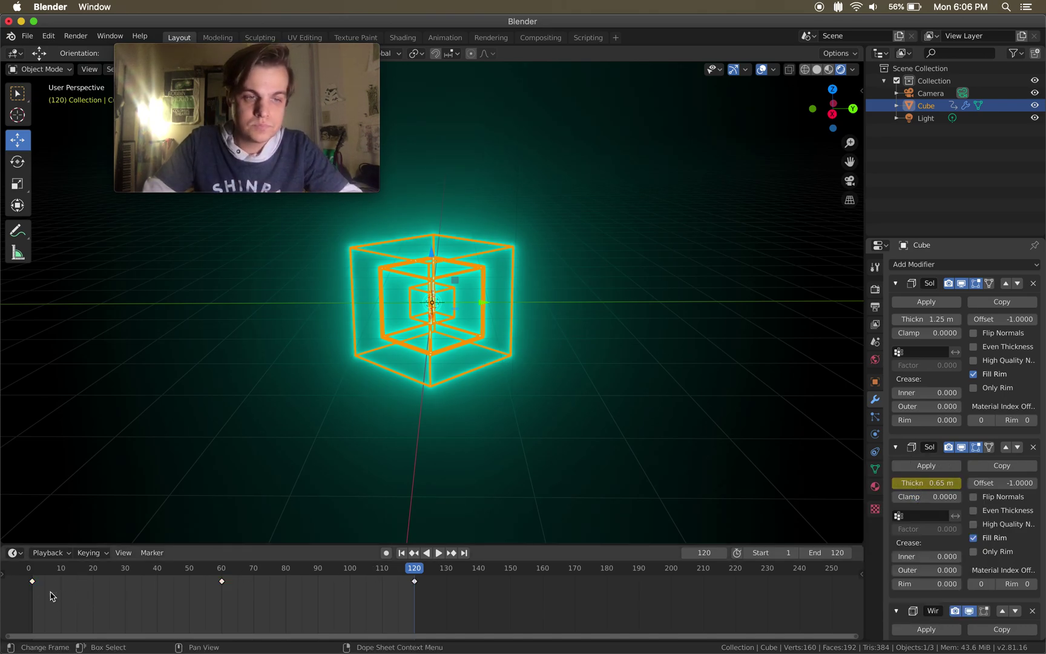
Step: Play the thickness animation from frame 1 with the cube deselected, then rewind to the start
{"action": "left_click", "coordinate": [35, 572]}
{"action": "key", "text": "space"}
{"action": "left_click", "coordinate": [34, 573]}
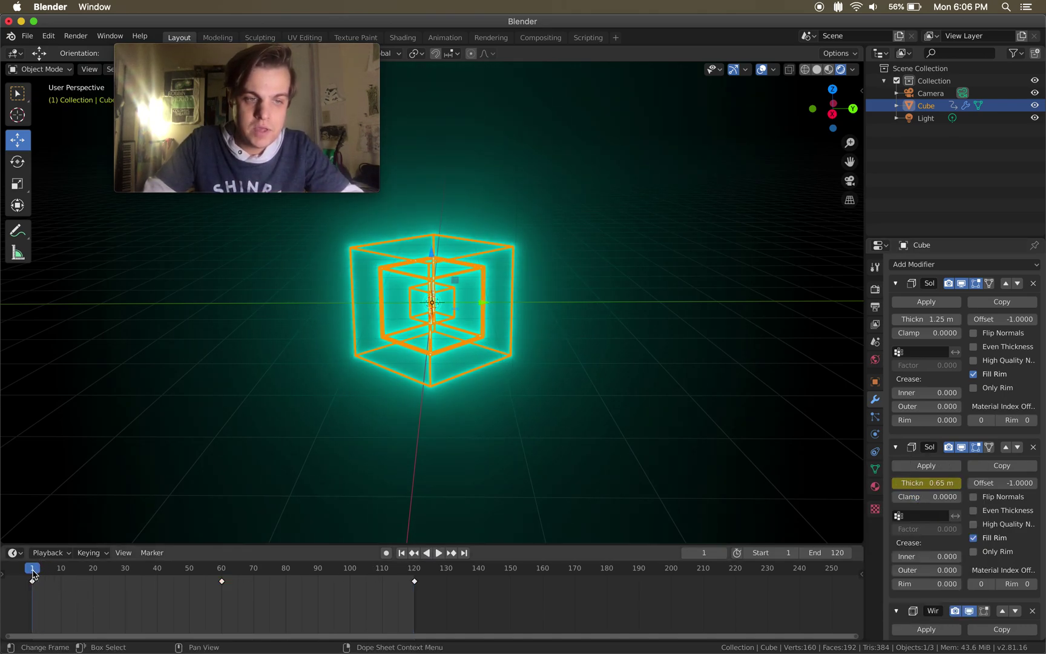
{"action": "key", "text": "space"}
{"action": "left_click", "coordinate": [153, 400]}
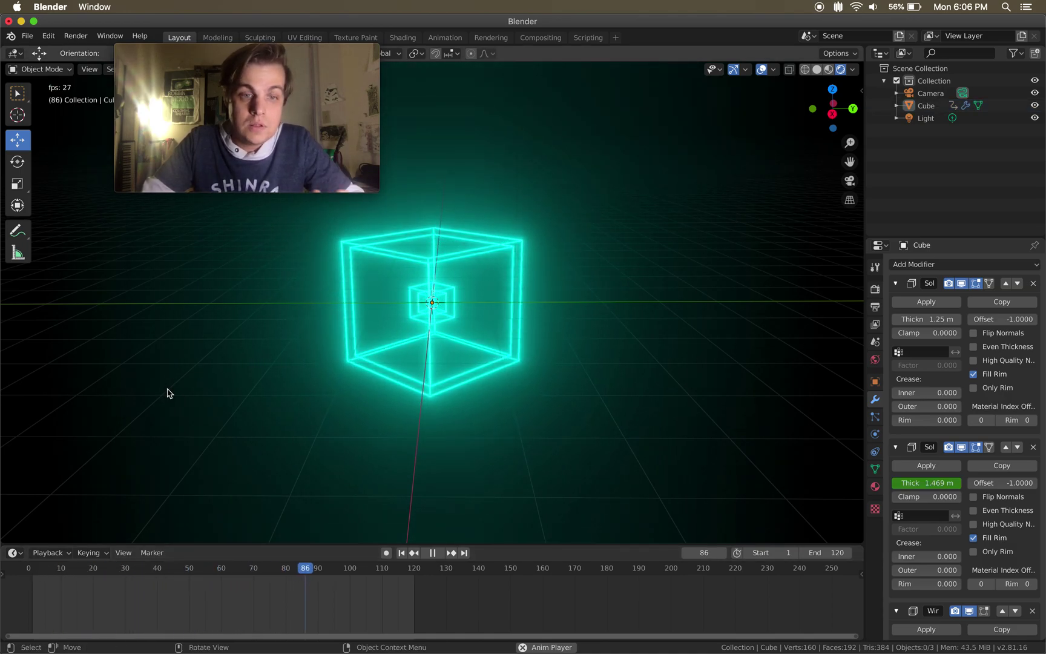
{"action": "left_click", "coordinate": [250, 575]}
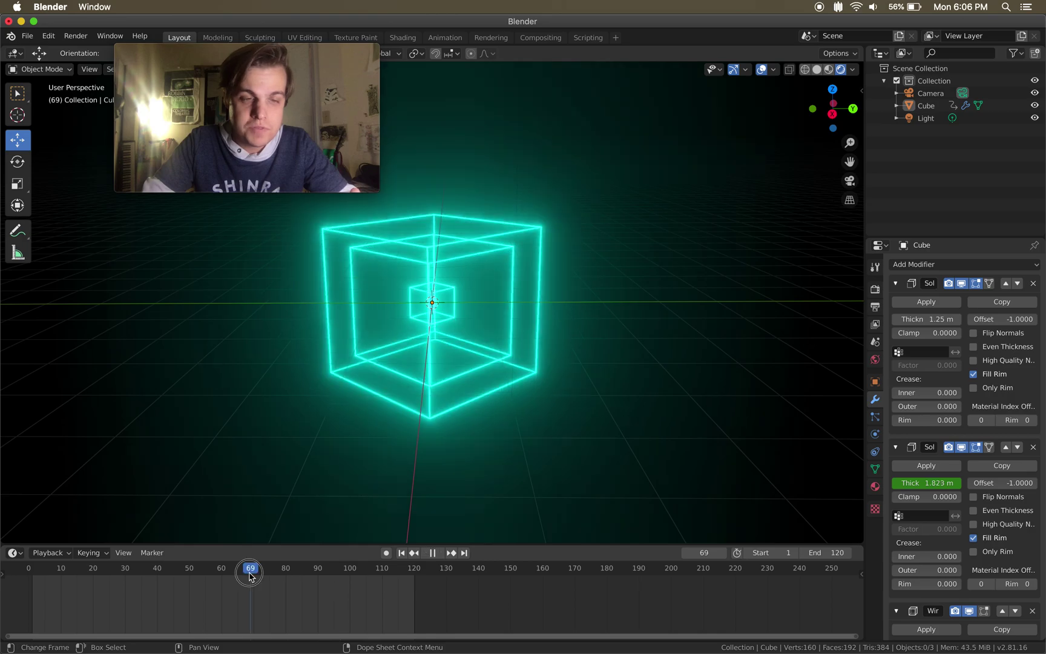
{"action": "left_click_drag", "start_coordinate": [250, 575], "coordinate": [33, 566]}
Step: Keyframe X rotation at 0° on frame 1 and 360° on frame 121, then rewind
{"action": "left_click", "coordinate": [875, 382]}
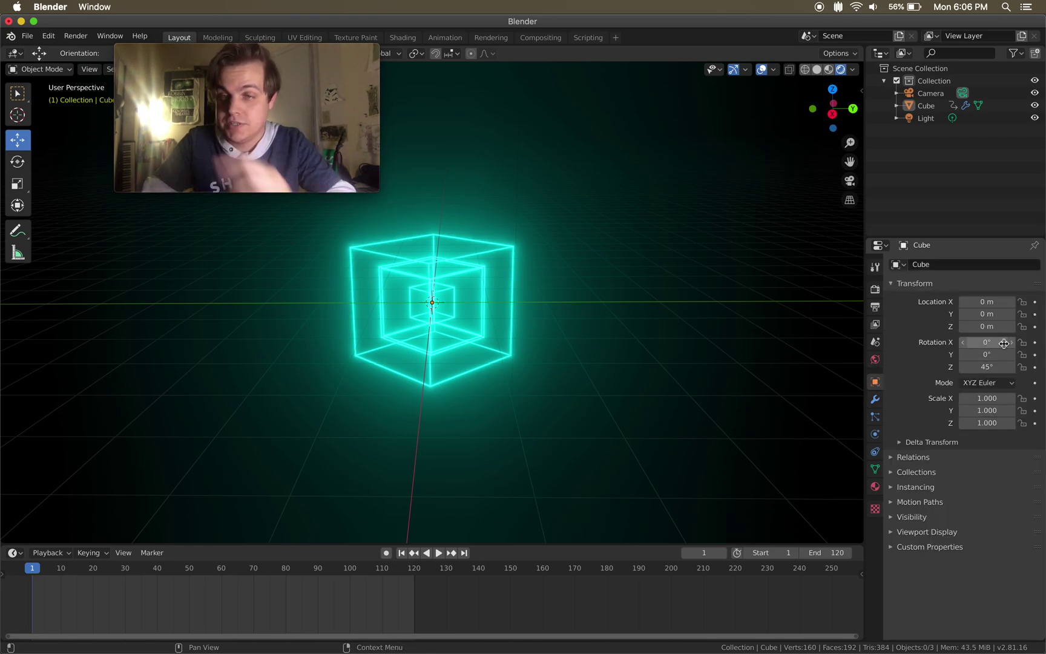
{"action": "left_click", "coordinate": [1034, 343]}
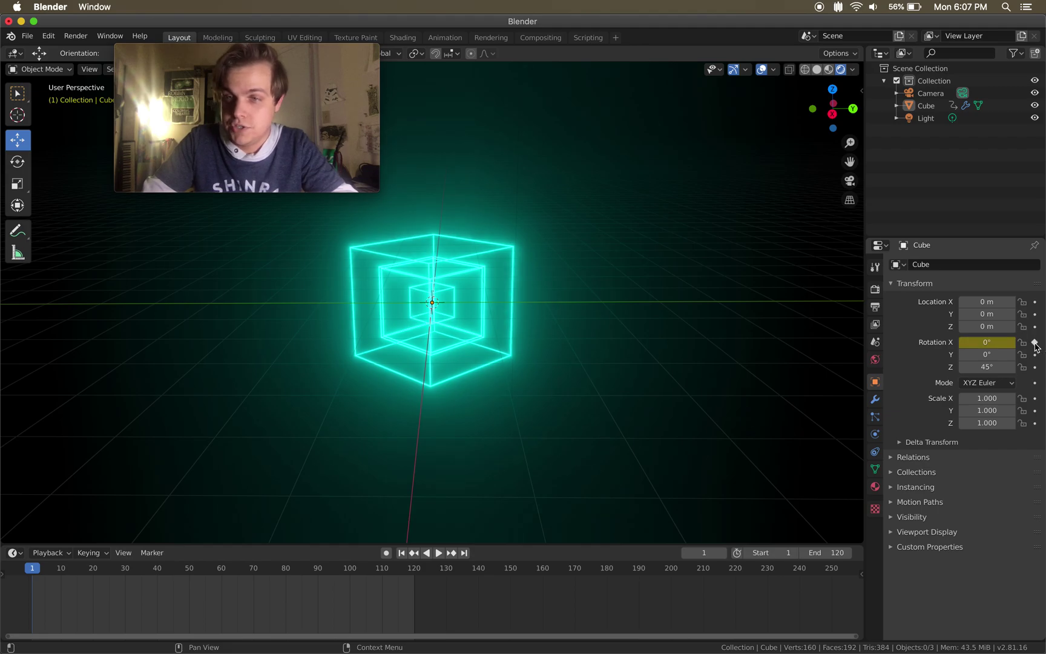
{"action": "left_click", "coordinate": [411, 573]}
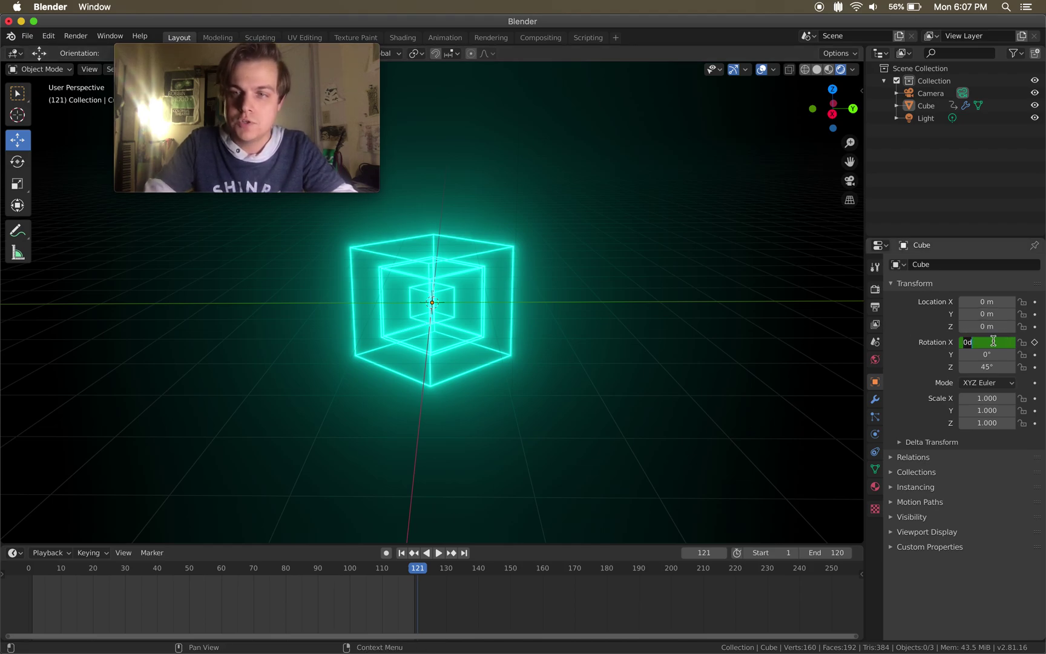
{"action": "type", "text": "0"}
{"action": "key", "text": "Return"}
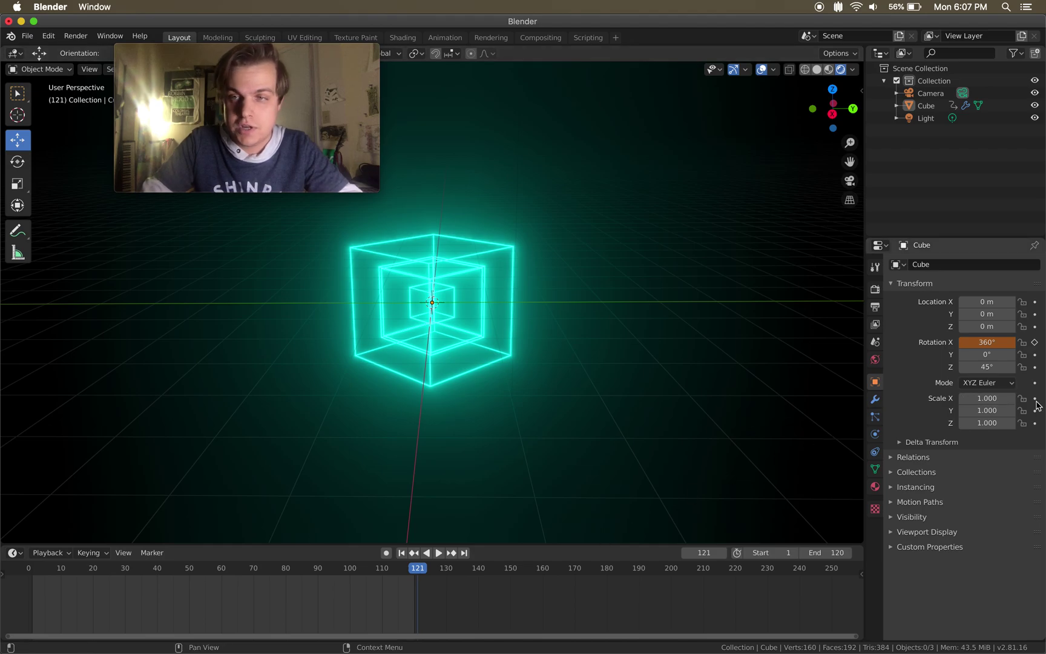
{"action": "right_click", "coordinate": [994, 344]}
{"action": "left_click", "coordinate": [995, 346]}
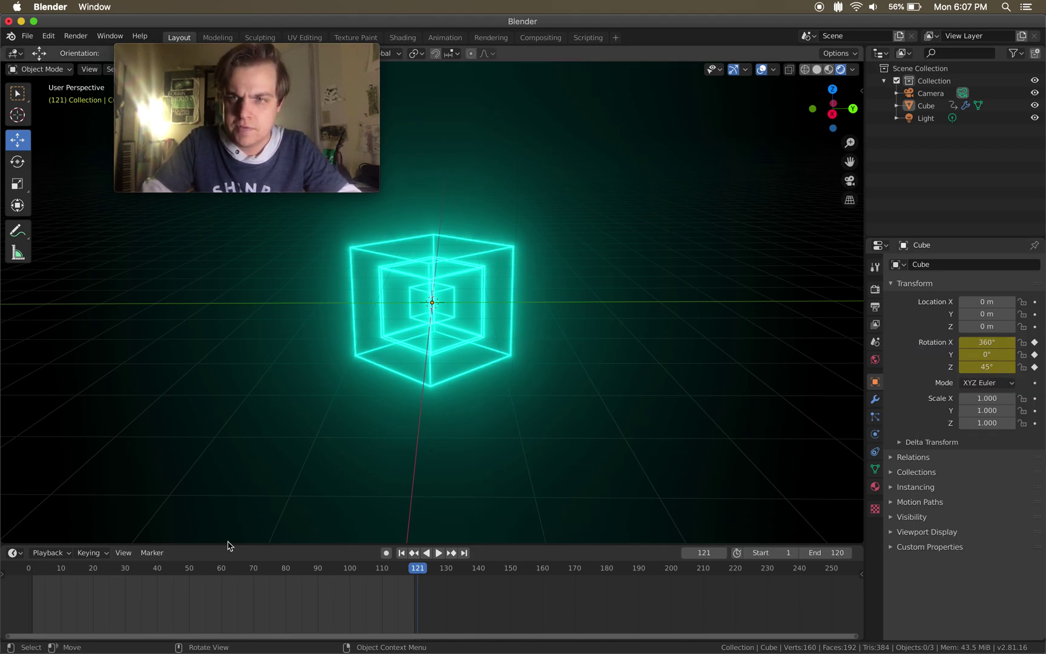
{"action": "mouse_move", "coordinate": [47, 572]}
{"action": "left_mouse_down"}
{"action": "mouse_move", "coordinate": [33, 575]}
{"action": "mouse_move", "coordinate": [416, 581]}
{"action": "mouse_move", "coordinate": [33, 575]}
{"action": "left_mouse_up"}
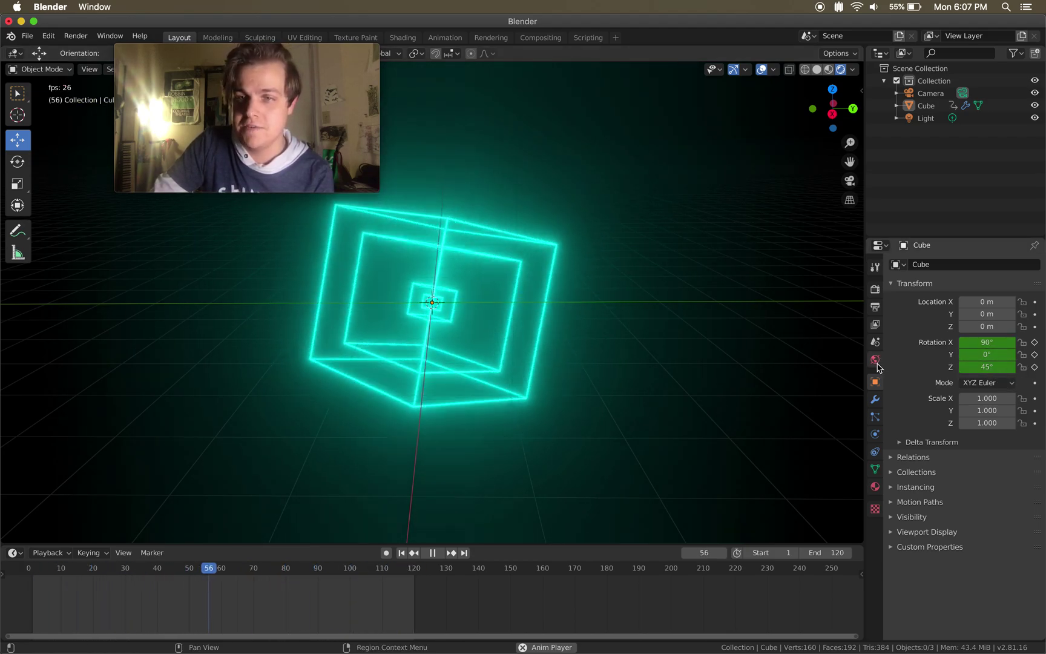
Step: Show the Modifier settings during playback and pause the animation at frame 79
{"action": "left_click", "coordinate": [875, 400]}
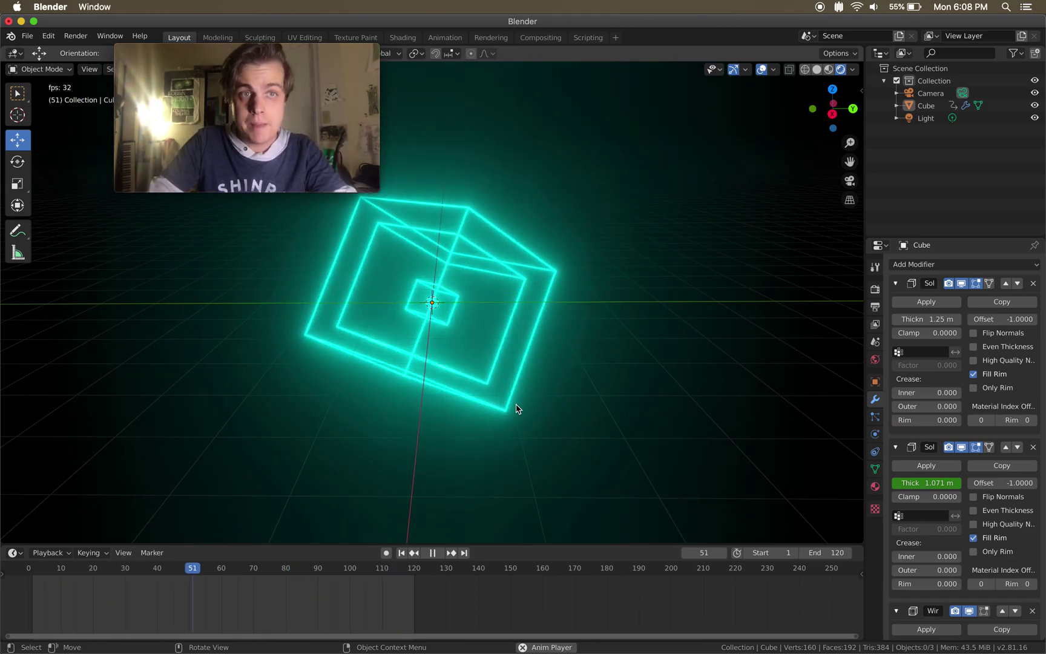
{"action": "key", "text": "space"}
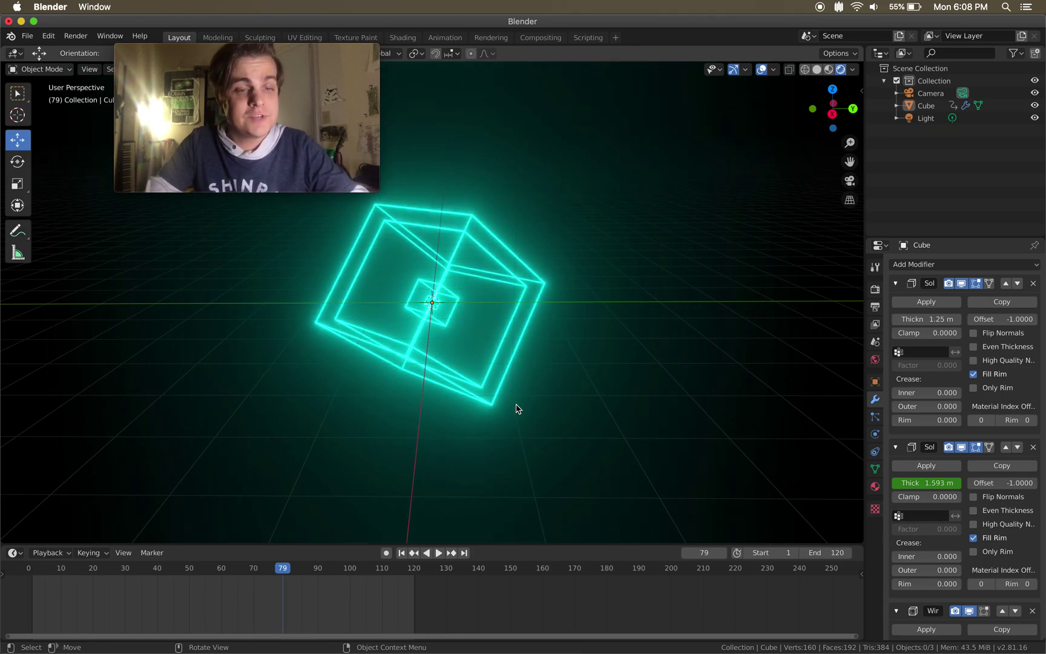